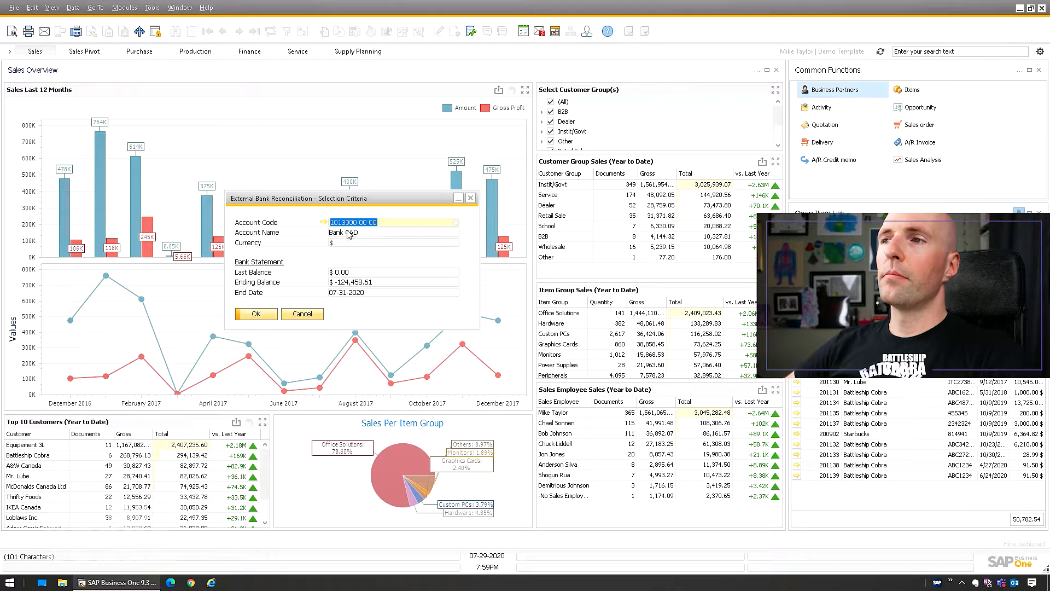
key("Tab")
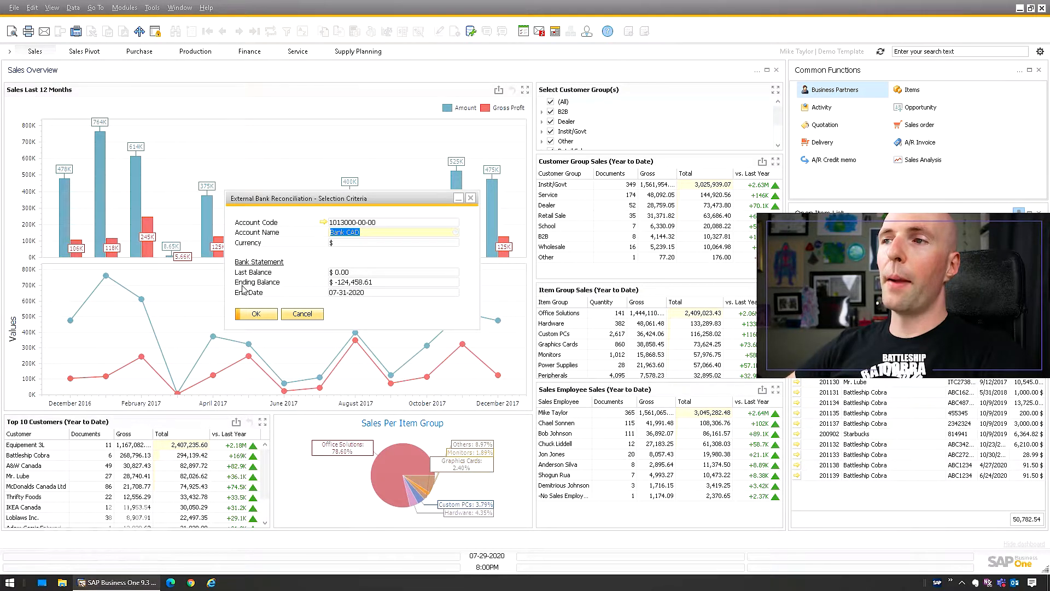
key("Tab")
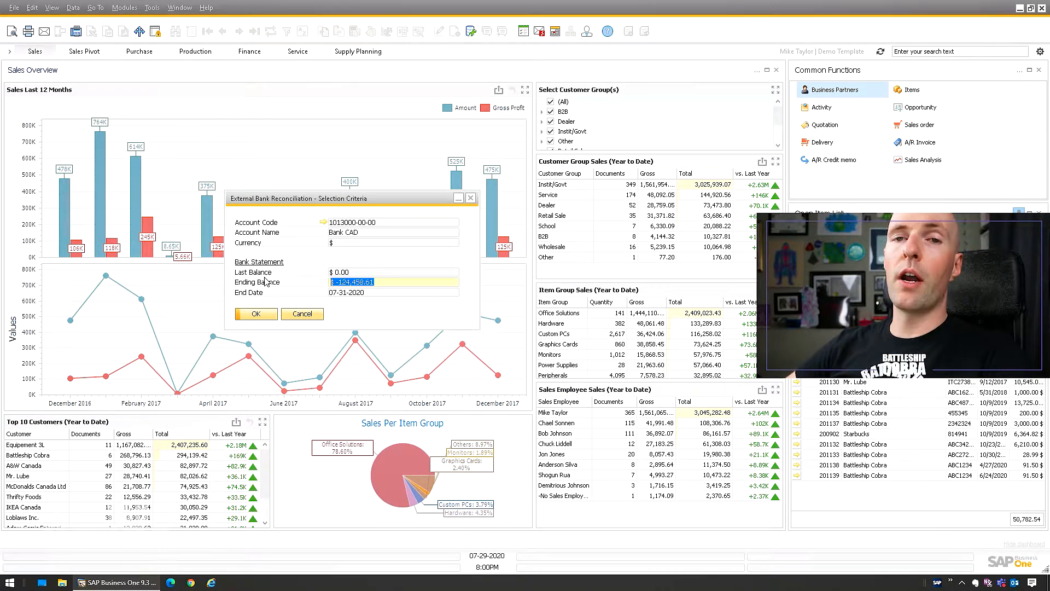
left_click(366, 294)
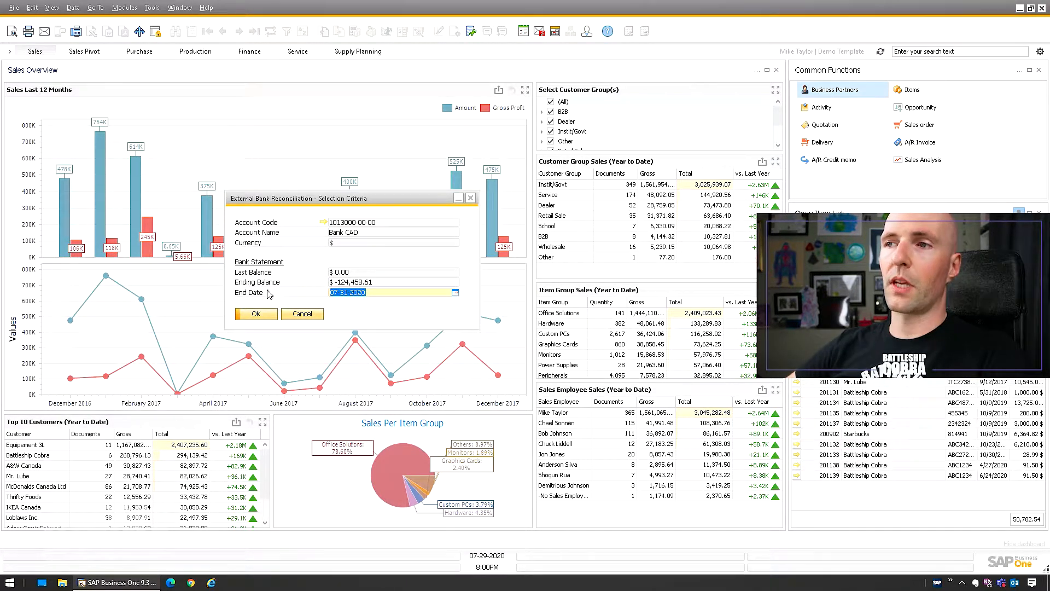
left_click(256, 314)
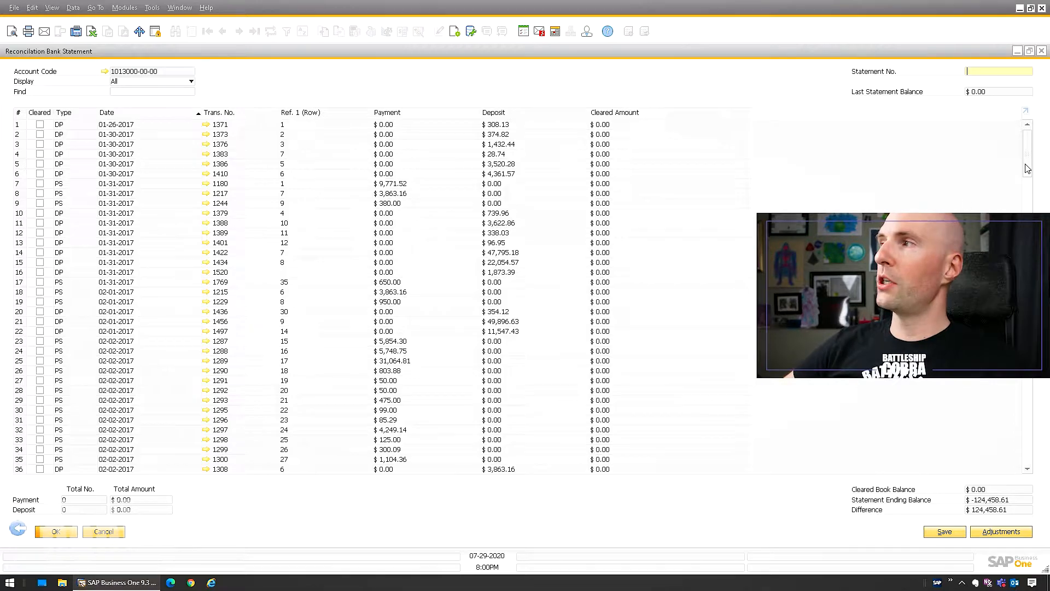
Enter 123456 as the statement number.
left_click_drag(1028, 141, 1027, 209)
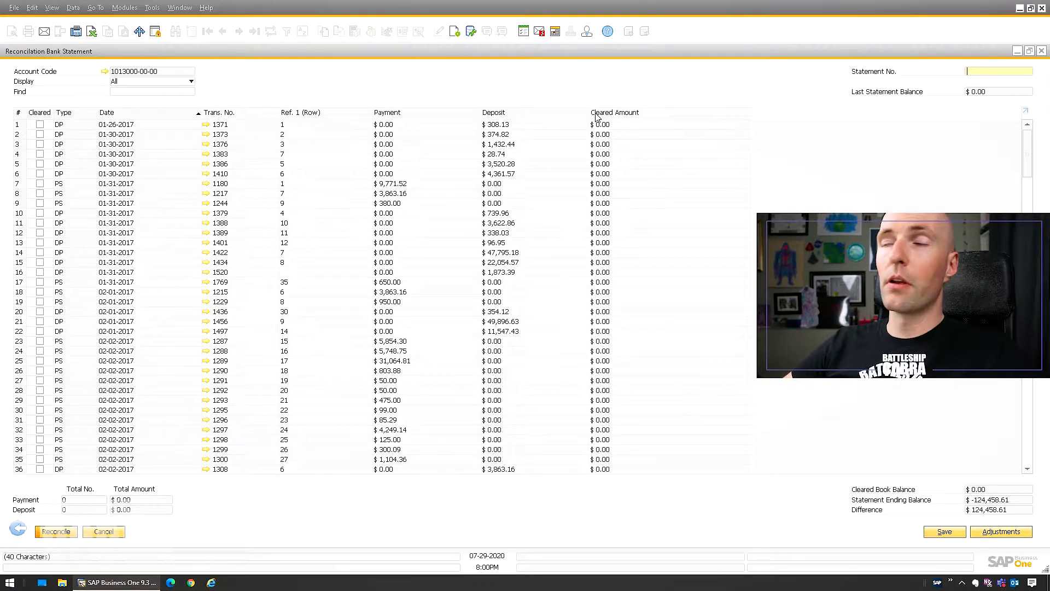
type("123456")
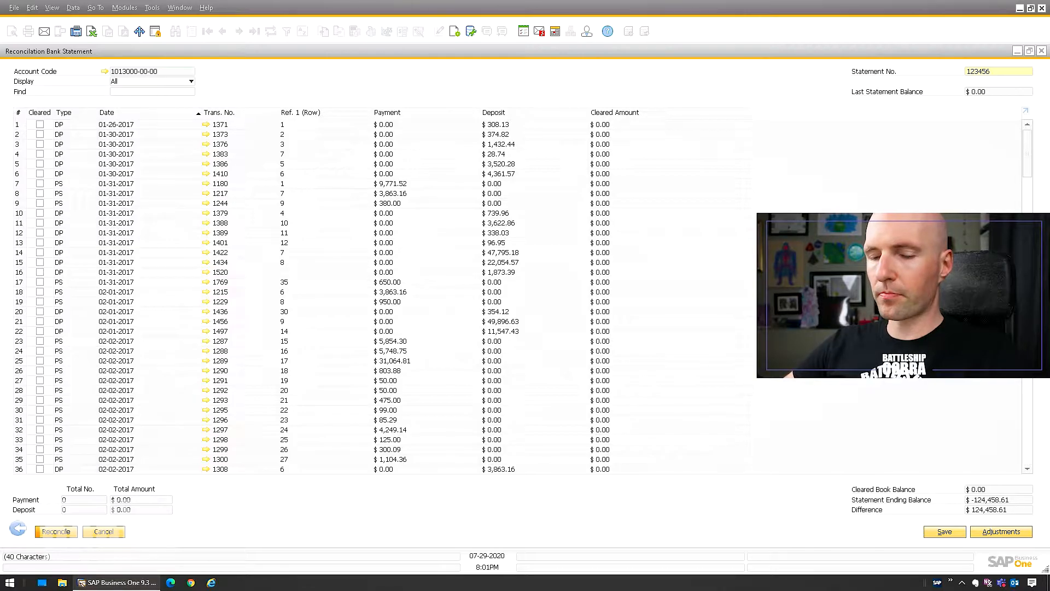
key("Tab")
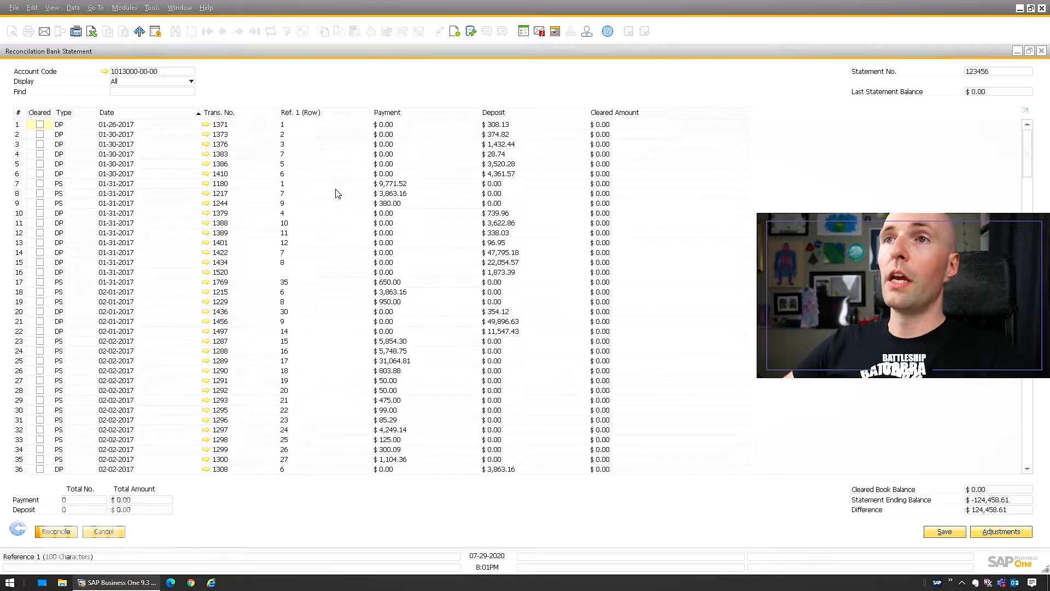
Mark the first five transactions in the statement list as cleared.
left_click(39, 125)
left_click(40, 134)
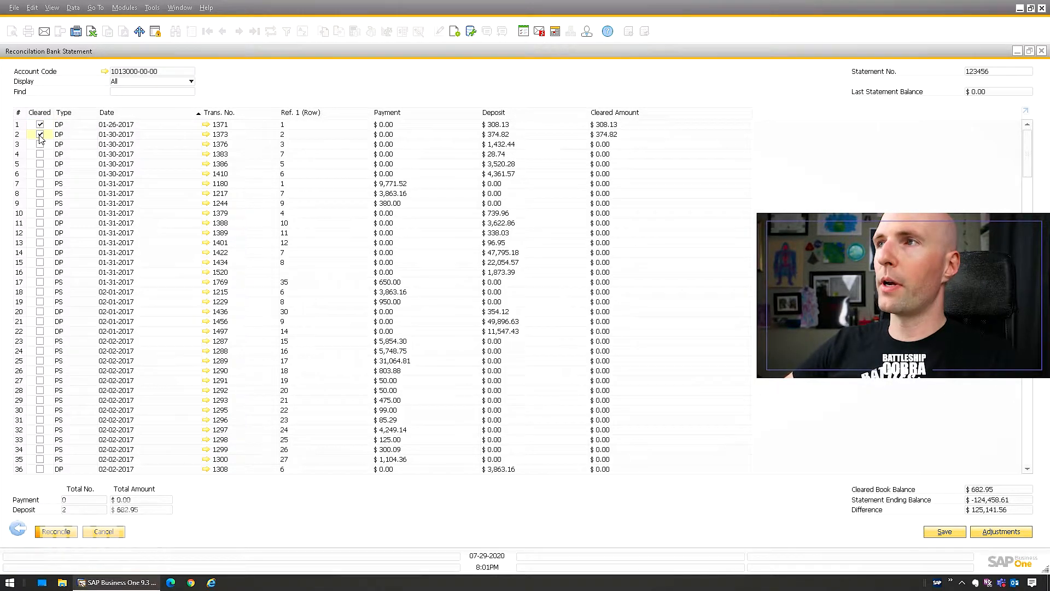
left_click(40, 144)
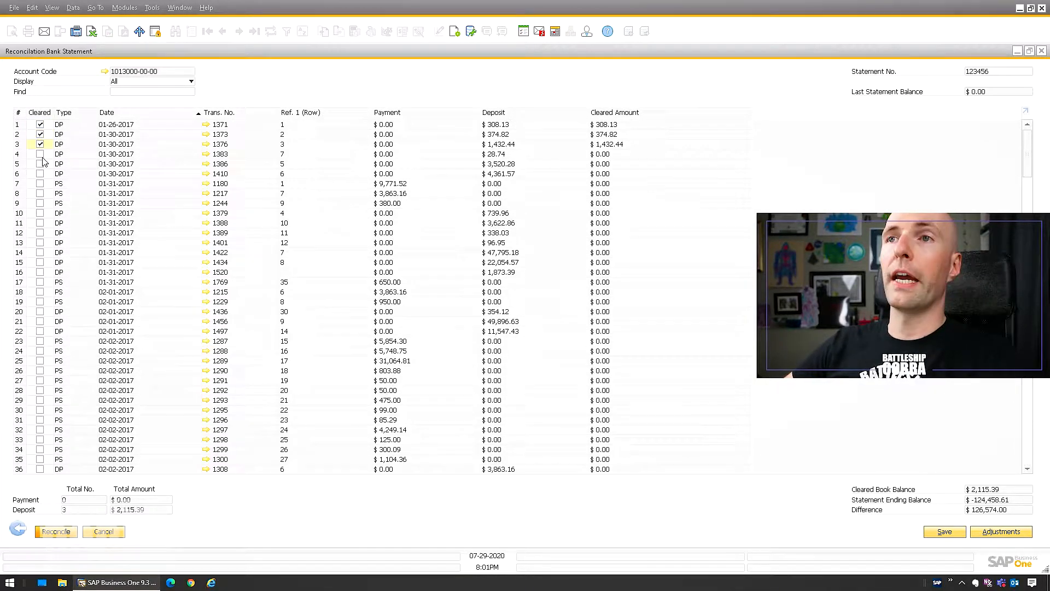
left_click(40, 154)
left_click(40, 163)
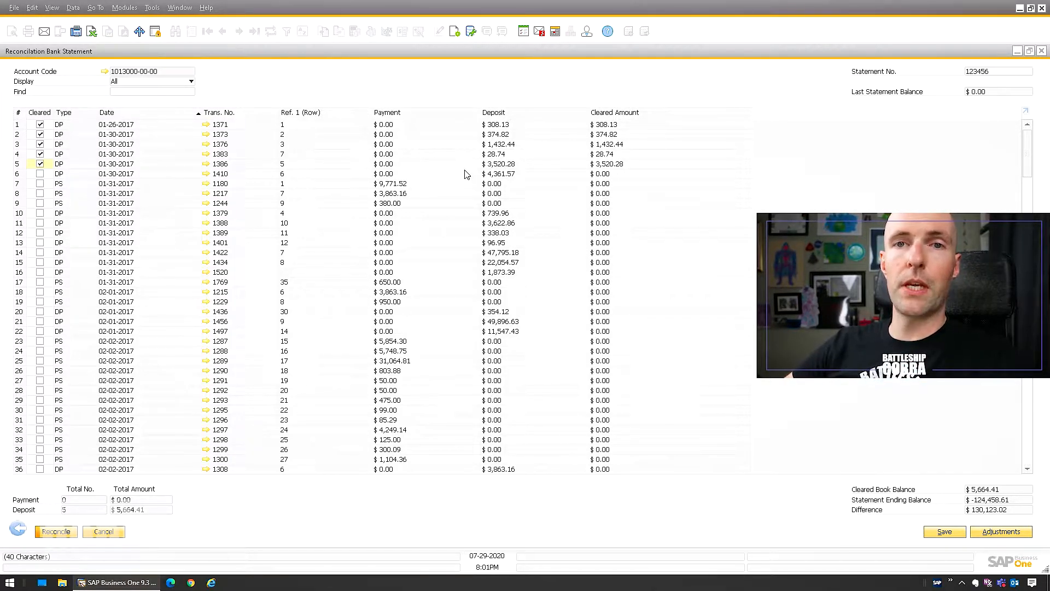
left_click(992, 538)
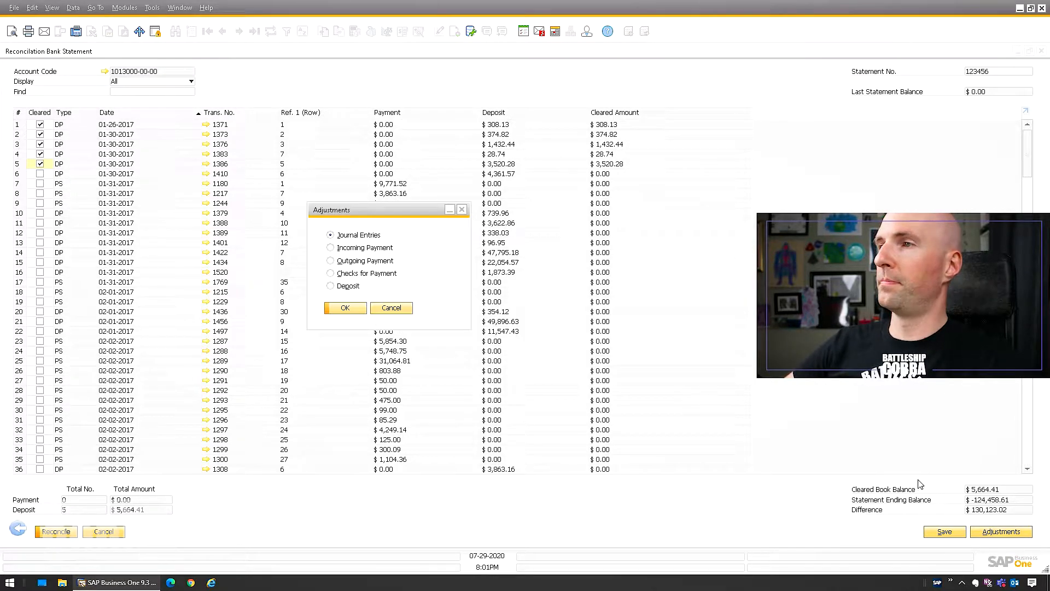
left_click(332, 273)
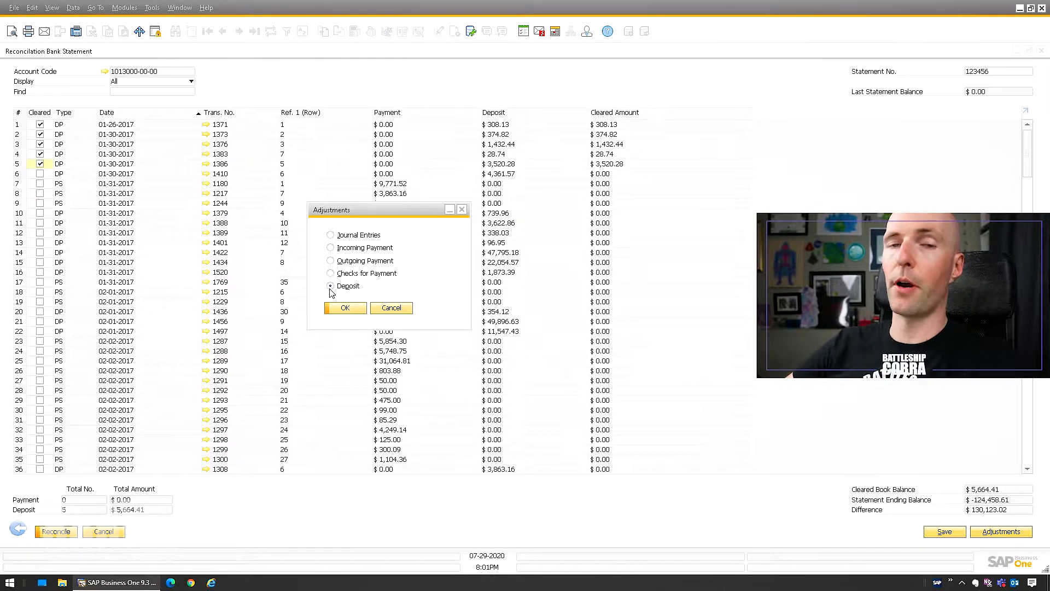
left_click(391, 309)
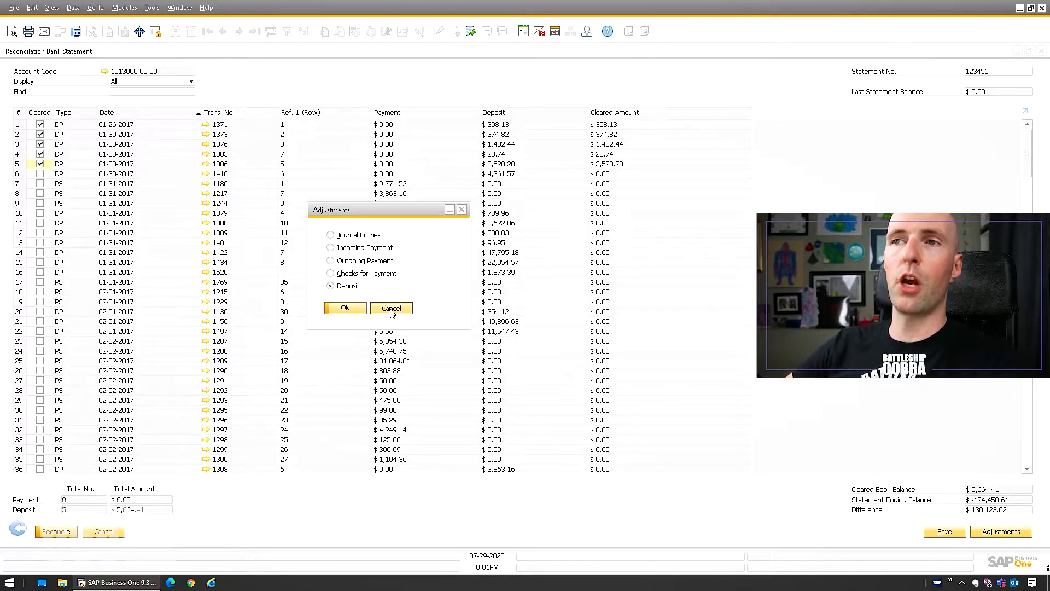
Save the statement data and close the reconciliation window.
left_click(944, 532)
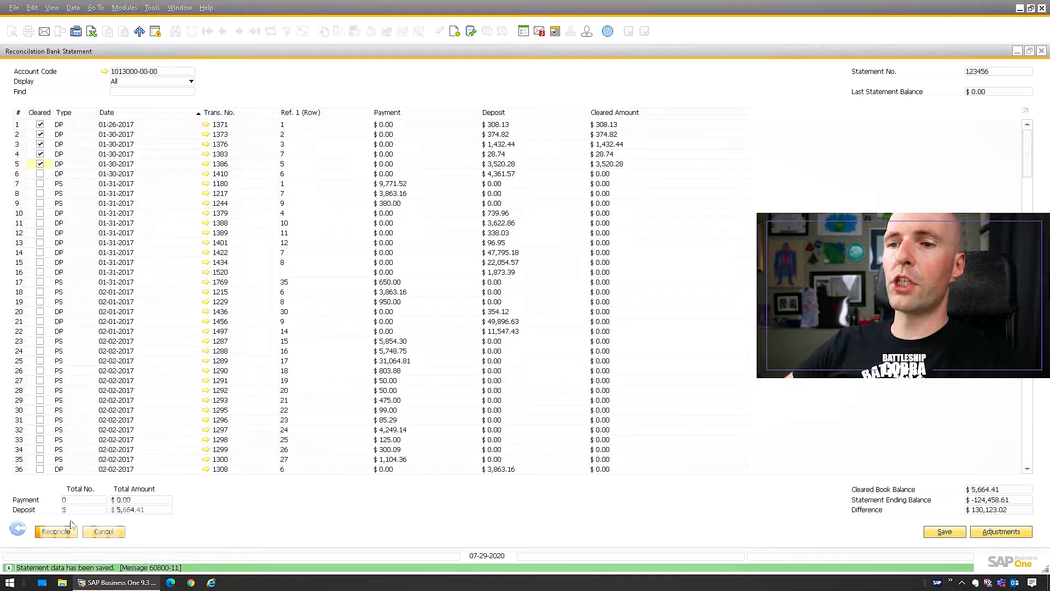
left_click(18, 531)
left_click(304, 314)
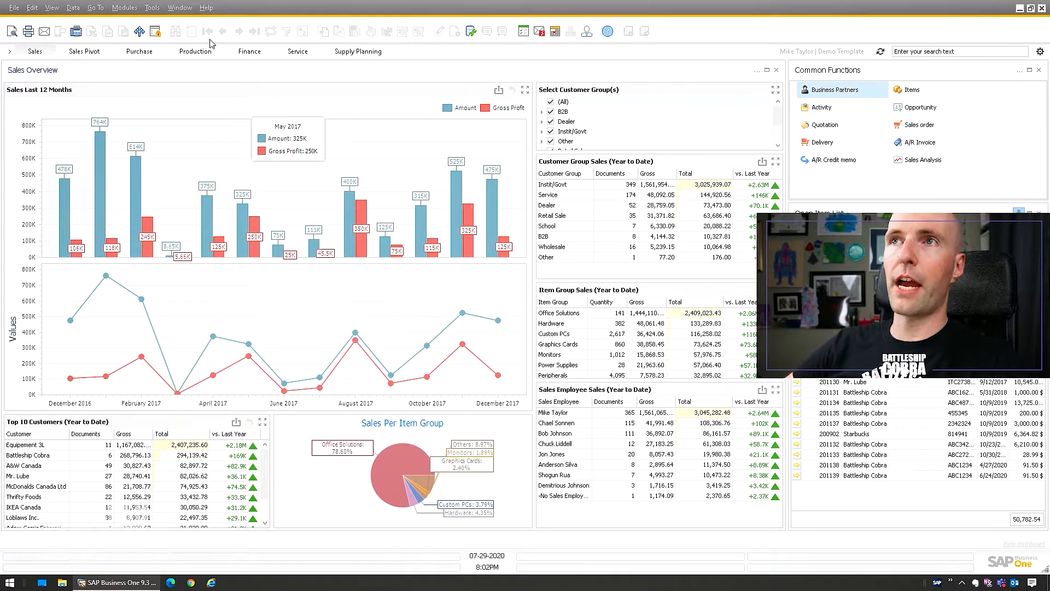
left_click(125, 7)
mouse_move(144, 101)
mouse_move(260, 159)
left_click(416, 179)
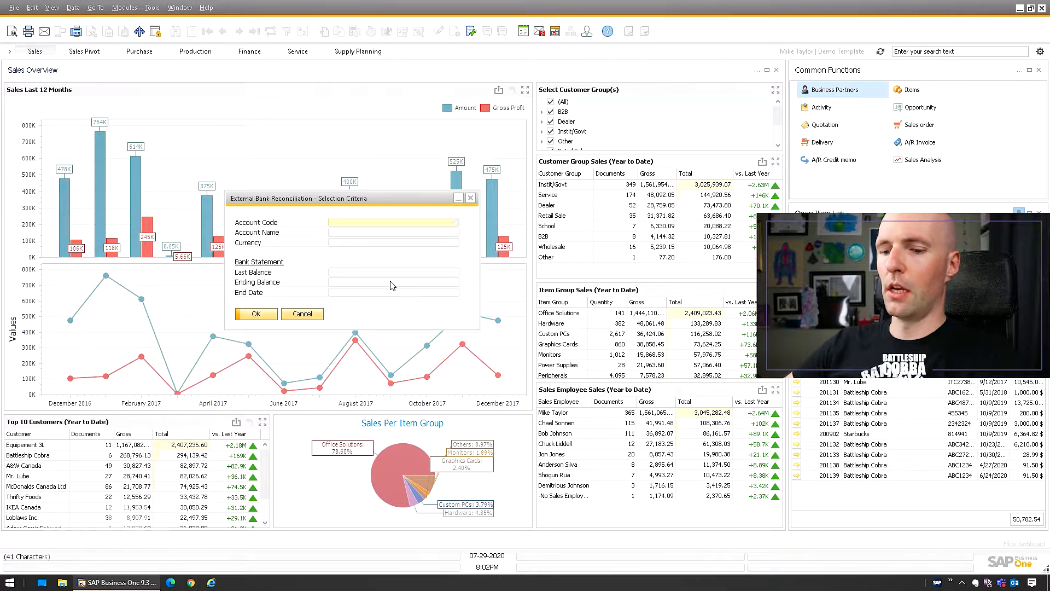
key("Tab")
double_click(392, 285)
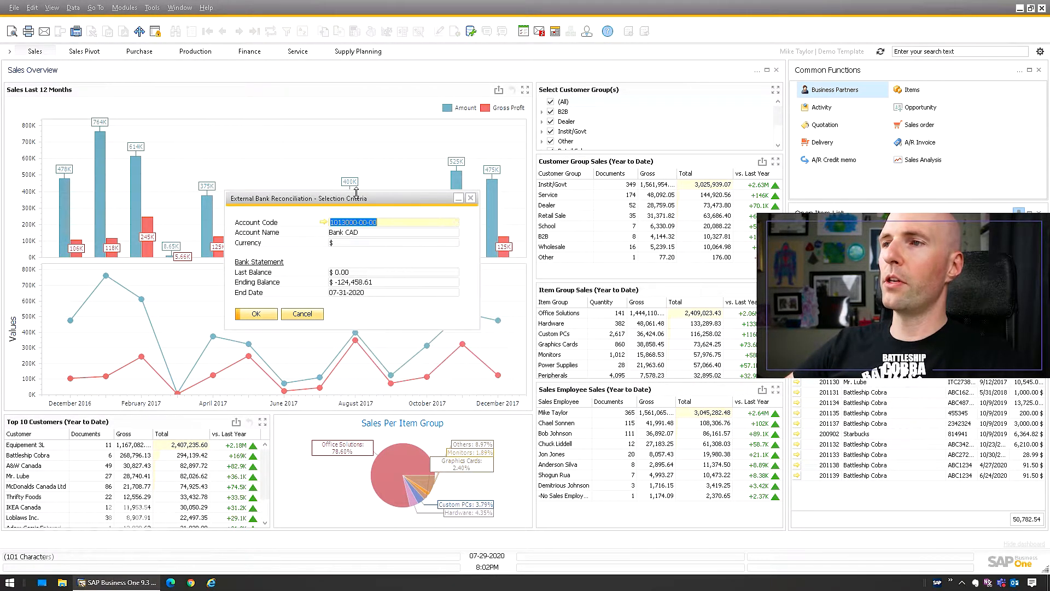
left_click(271, 314)
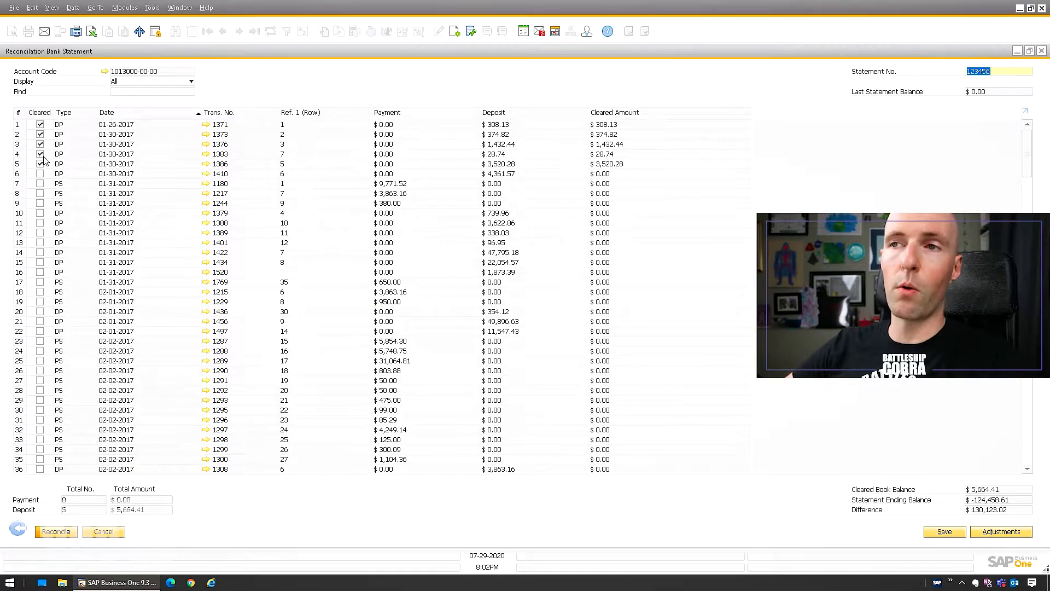
Mark additional transactions as cleared, including rows 9, 15, 20, 24, 26, 28 and 31.
left_click(40, 262)
left_click(40, 311)
left_click(40, 350)
left_click(40, 371)
left_click(40, 390)
left_click(40, 419)
left_click(40, 203)
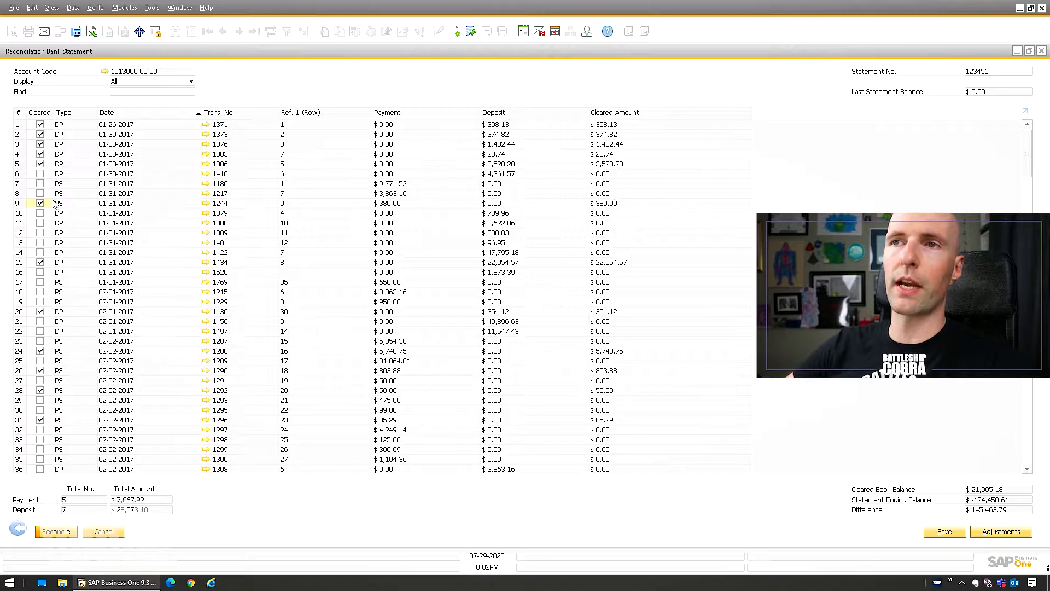
Toggle the whole Cleared column so that every transaction is marked as cleared.
double_click(39, 113)
double_click(39, 115)
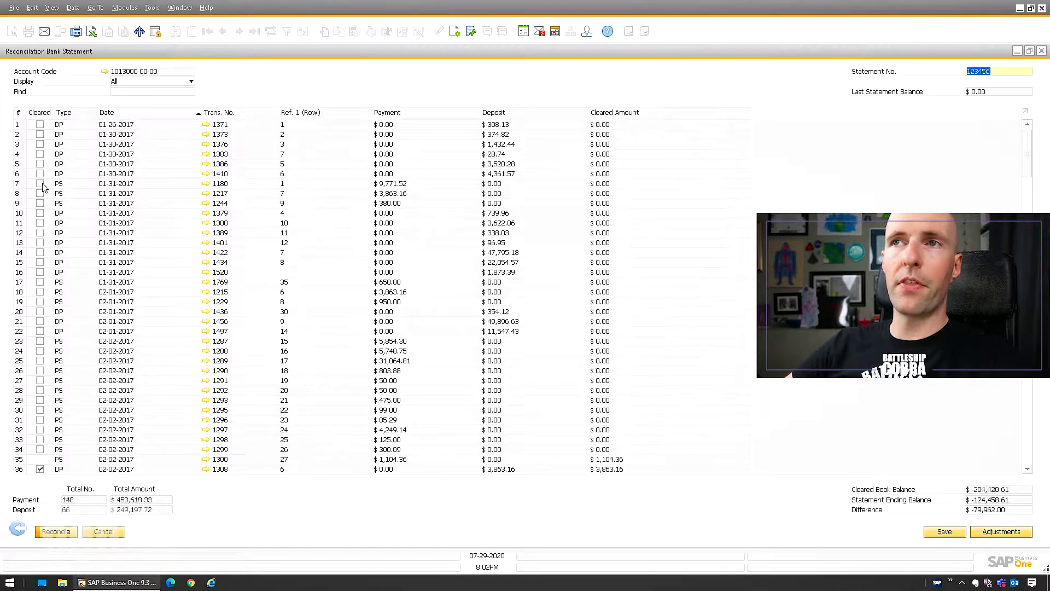
double_click(40, 115)
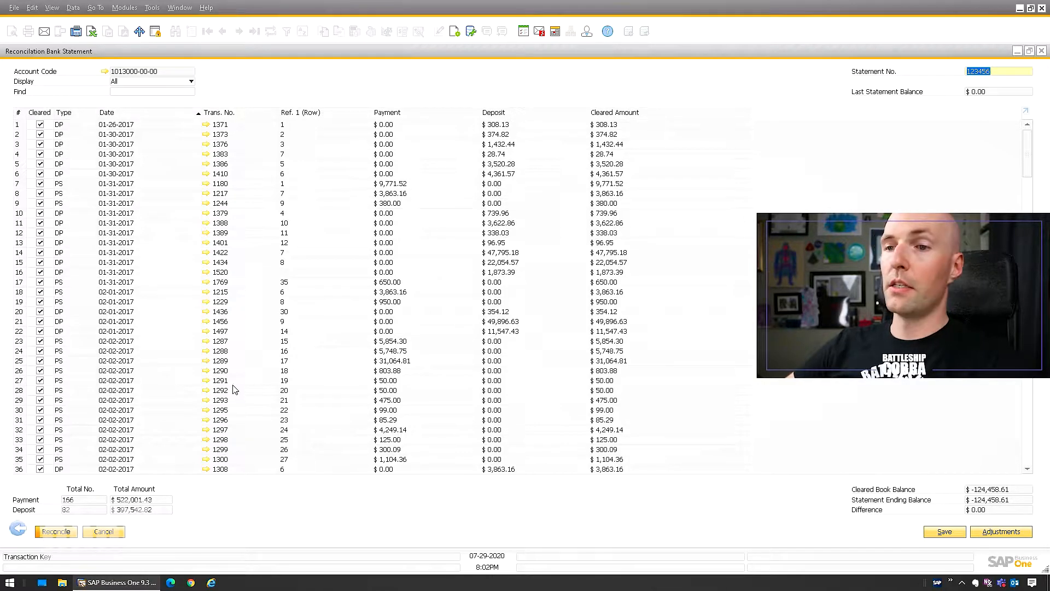
Reconcile the statement and close the selection criteria dialog that follows.
left_click(56, 531)
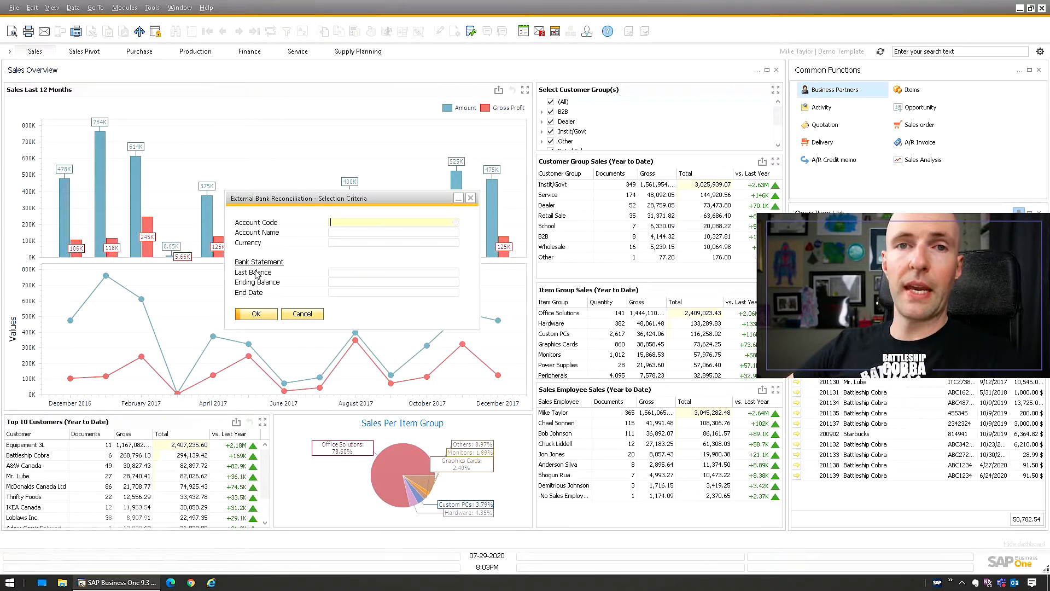
left_click(303, 314)
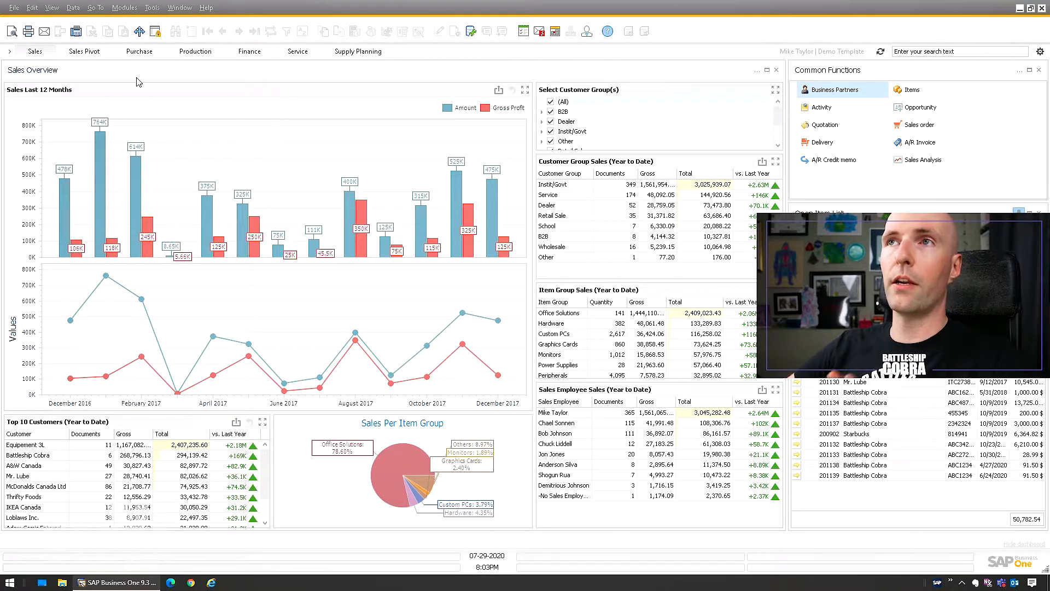
left_click(124, 7)
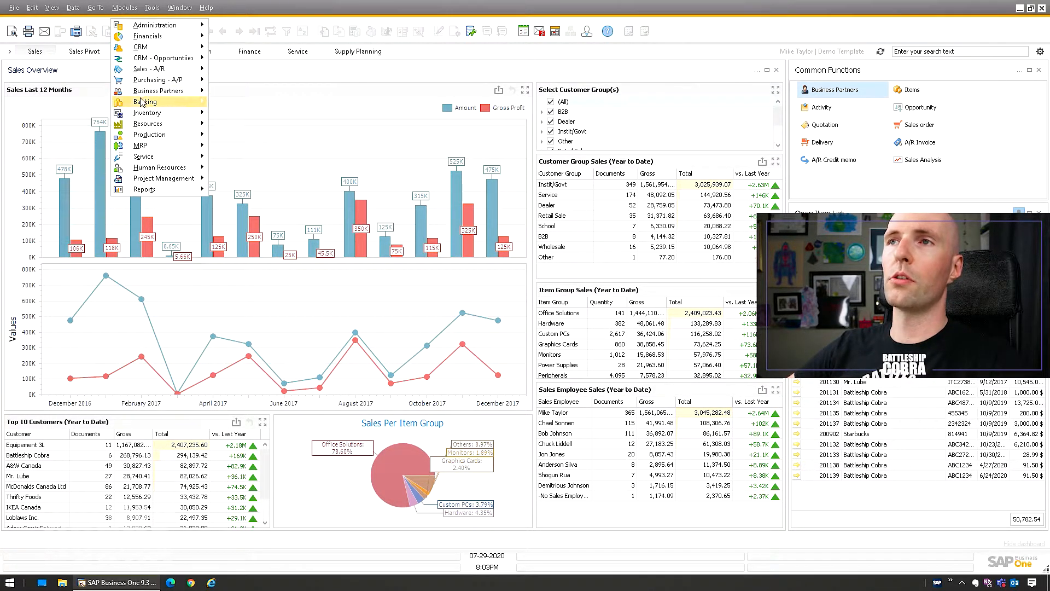
mouse_move(175, 103)
mouse_move(299, 158)
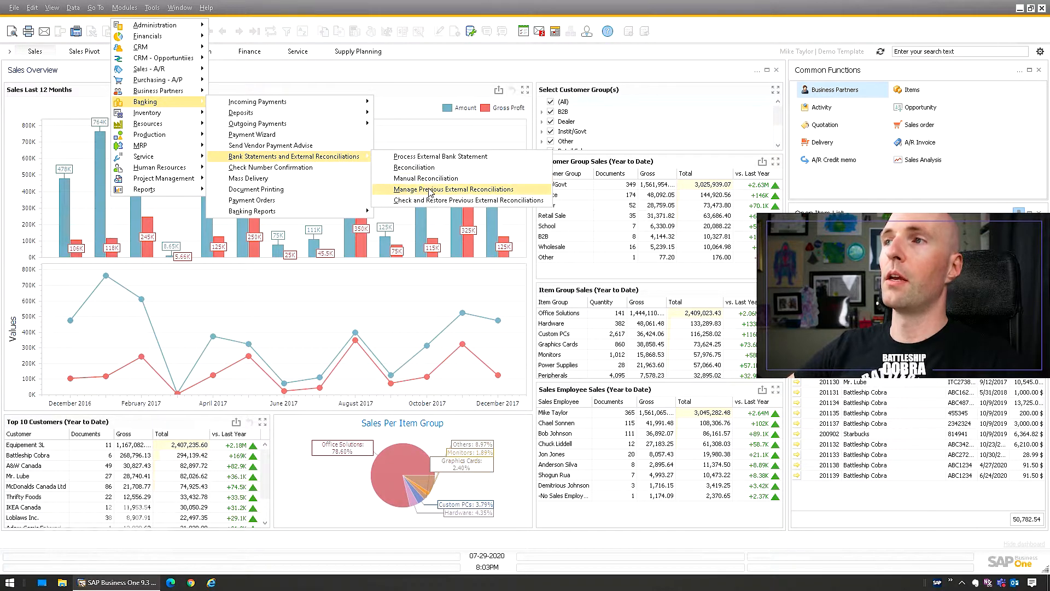
left_click(450, 192)
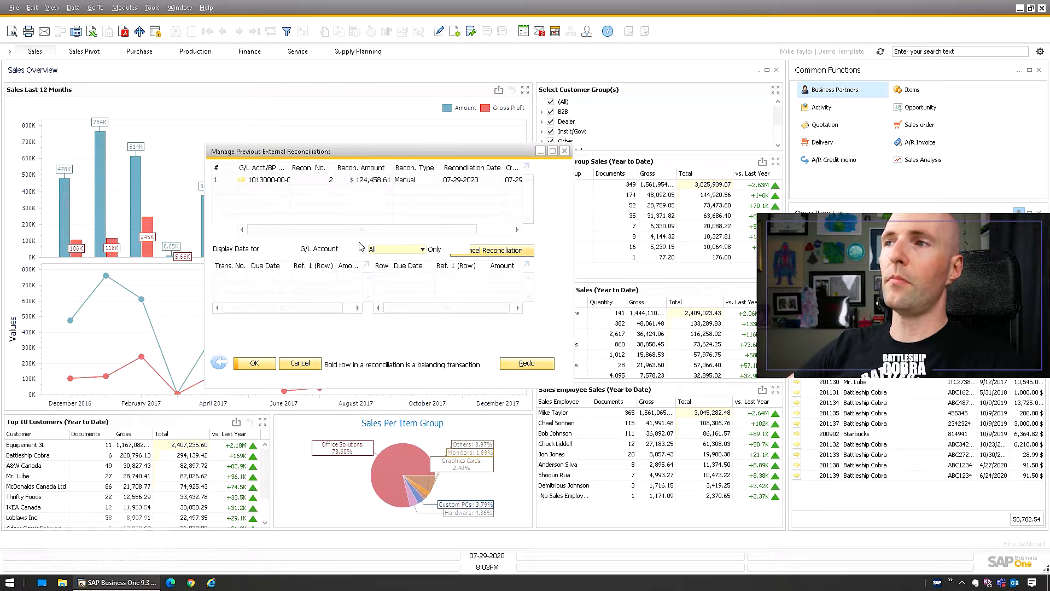
double_click(377, 155)
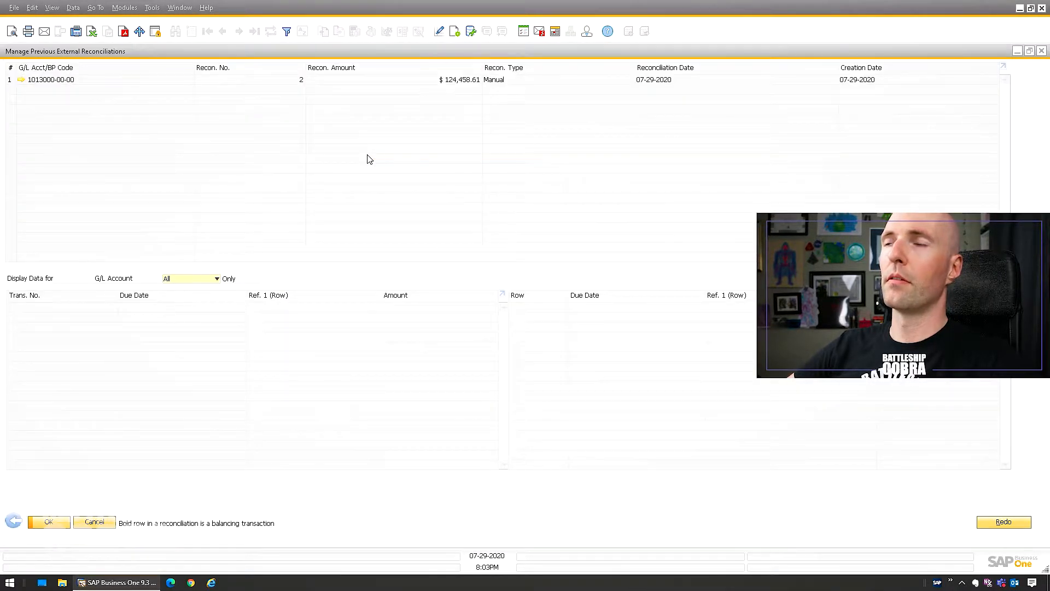
double_click(384, 53)
left_click_drag(343, 152, 186, 73)
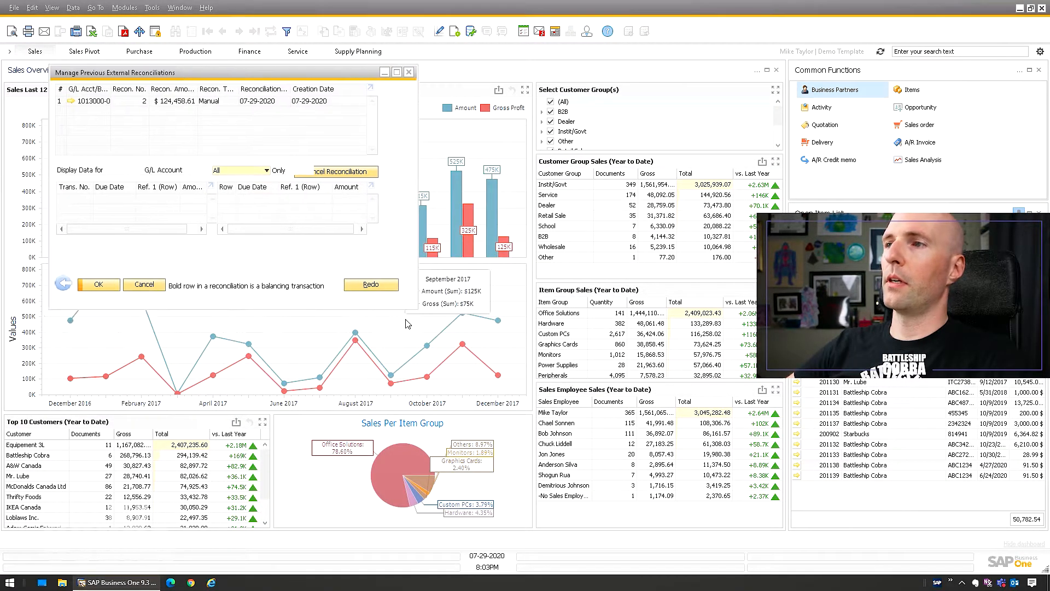
left_click_drag(633, 489, 613, 490)
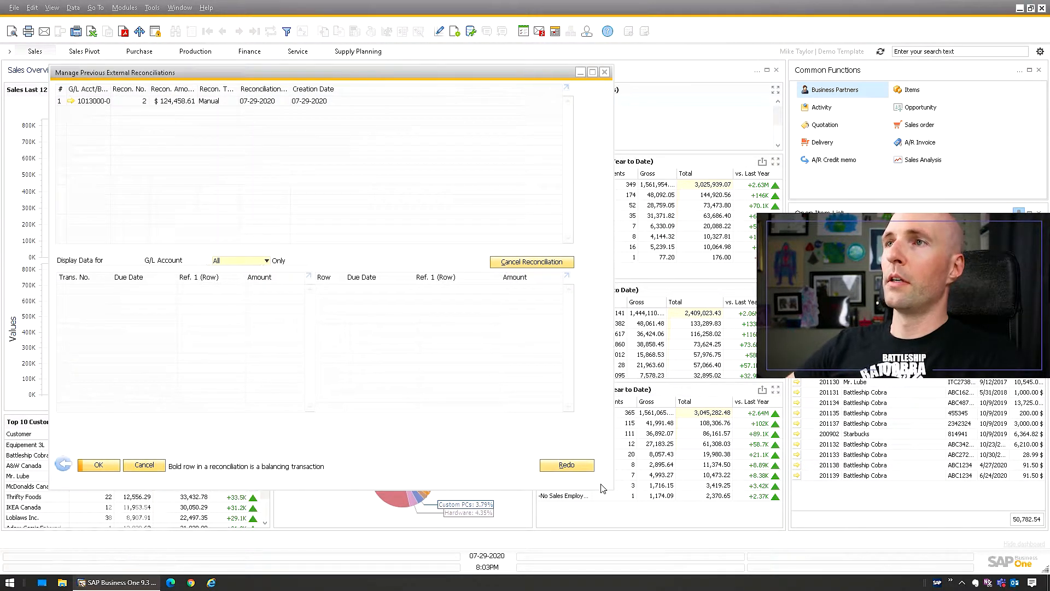
left_click(109, 104)
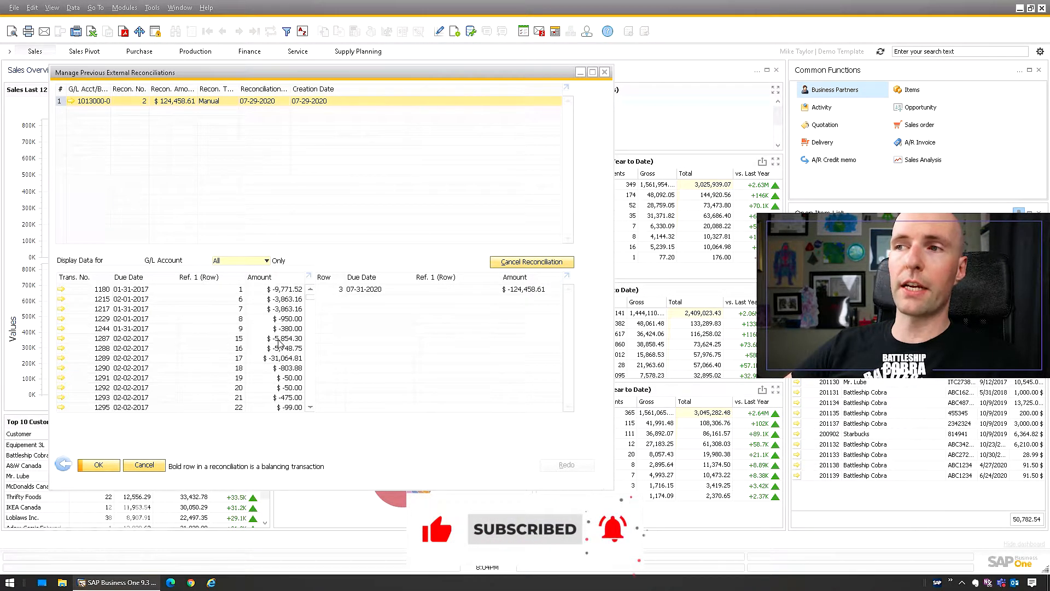
Cancel the selected reconciliation and close the manage reconciliations window.
left_click(524, 267)
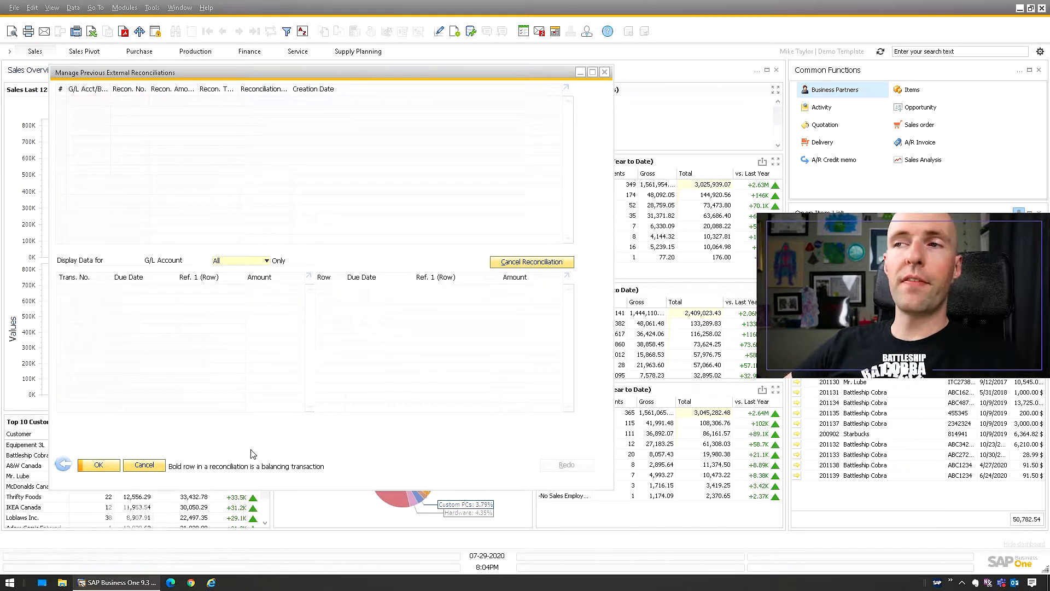
left_click(68, 464)
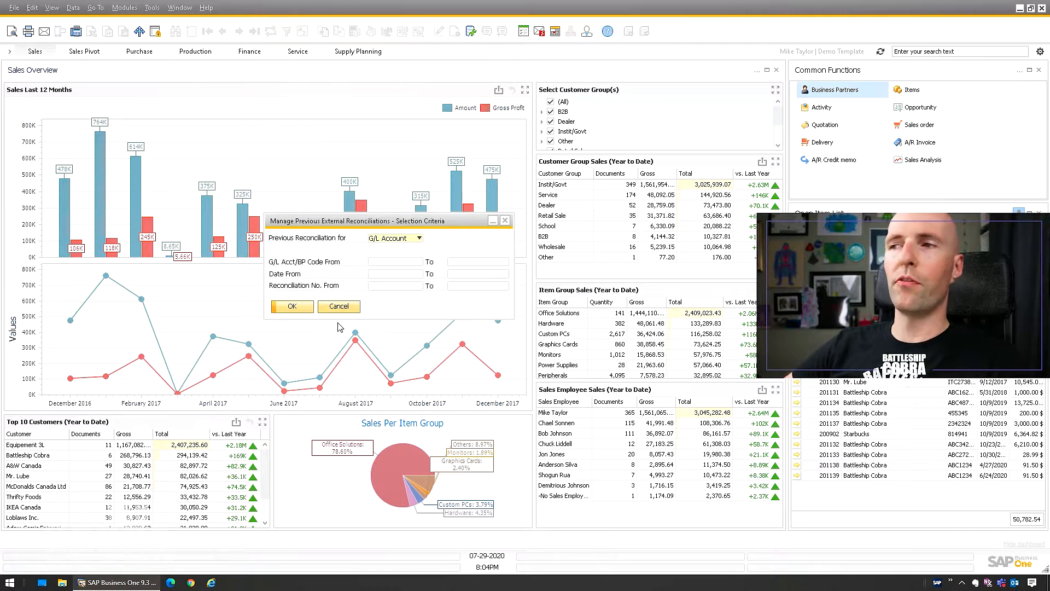
left_click(339, 308)
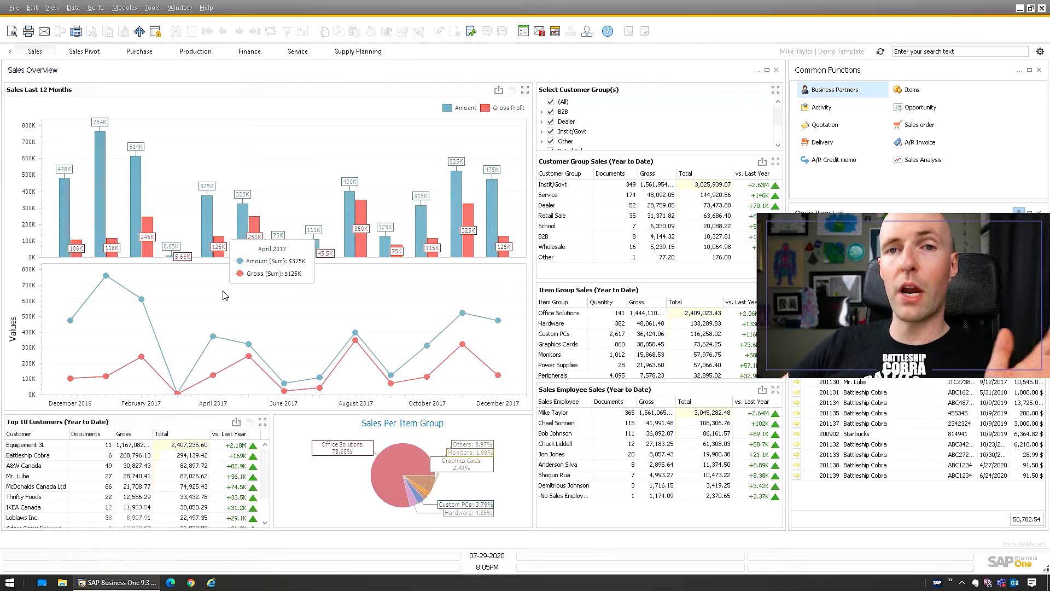
Open the Business Partner Master Data record for Battleship Cobra.
left_click(124, 8)
mouse_move(147, 93)
left_click(229, 92)
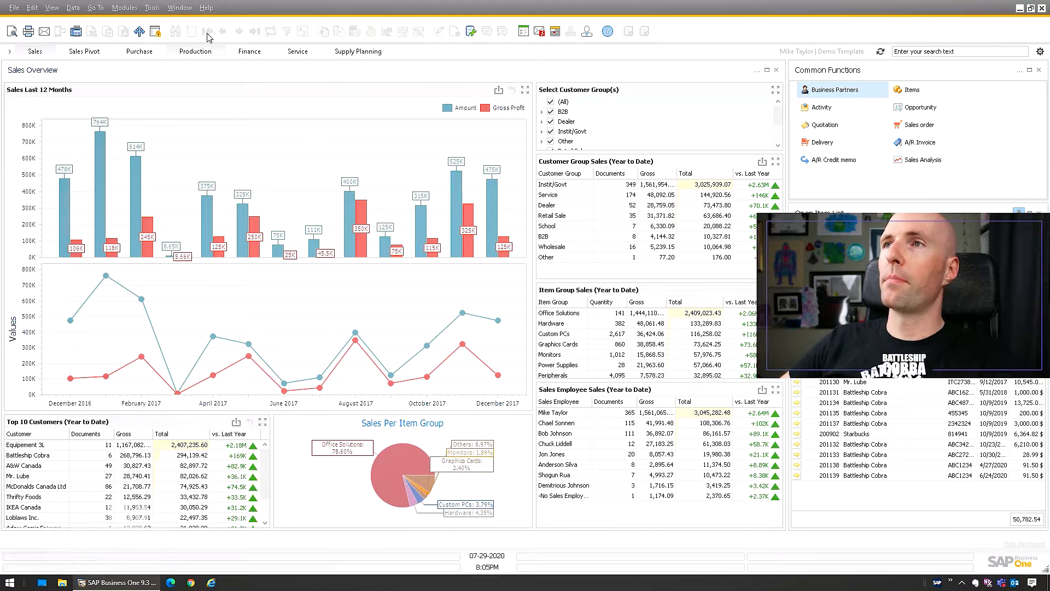
key("ctrl+Right")
left_click_drag(215, 73, 151, 103)
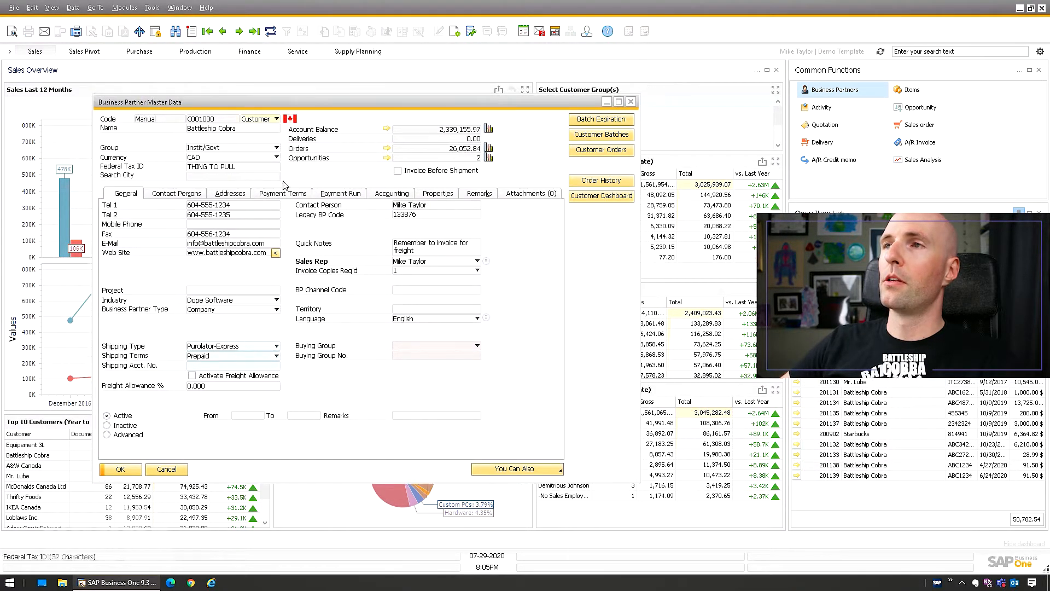
Open the account balance for Battleship Cobra and enlarge its window.
left_click(387, 130)
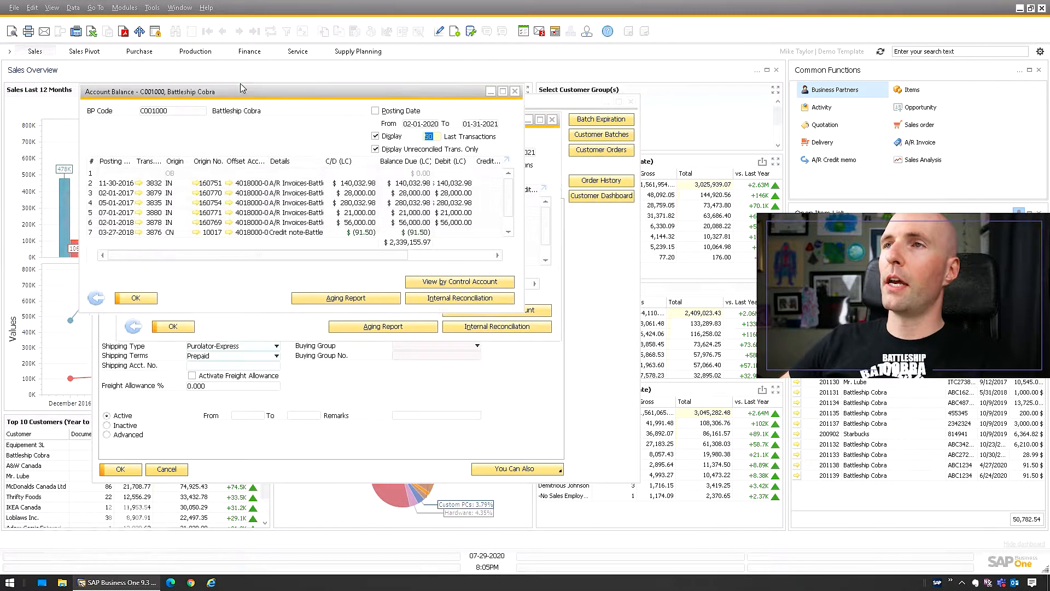
left_click_drag(496, 293, 646, 485)
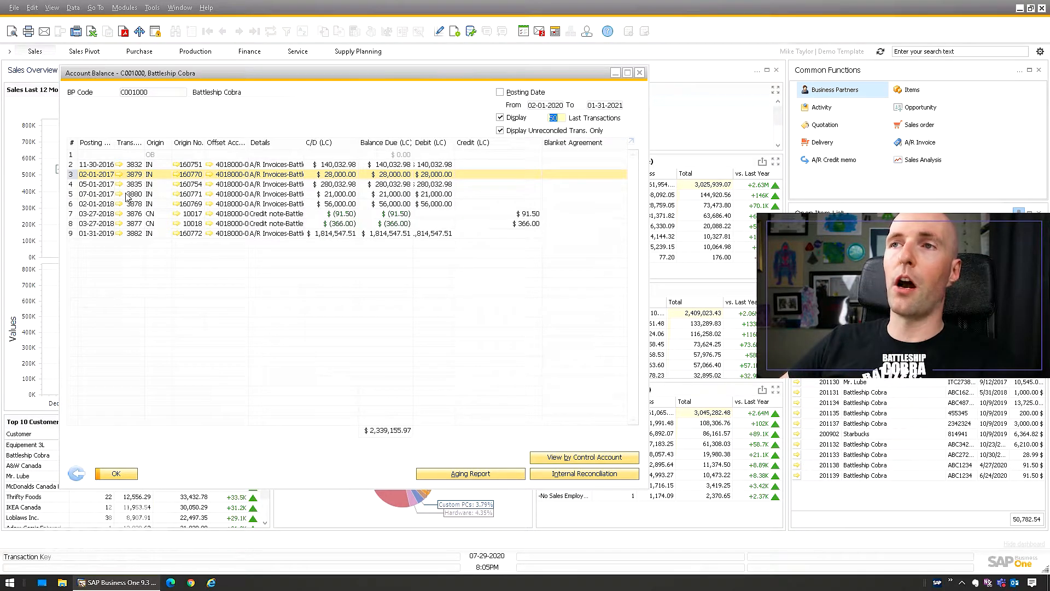
Start a new journal entry and set its posting and due dates to 02-01-2017.
left_click(129, 10)
mouse_move(159, 36)
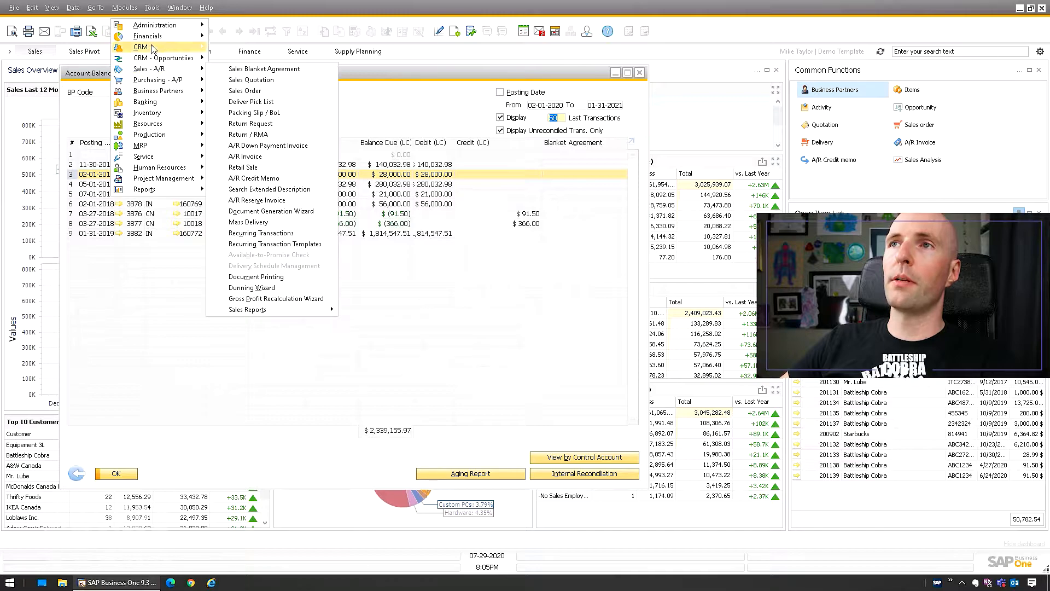
left_click(249, 69)
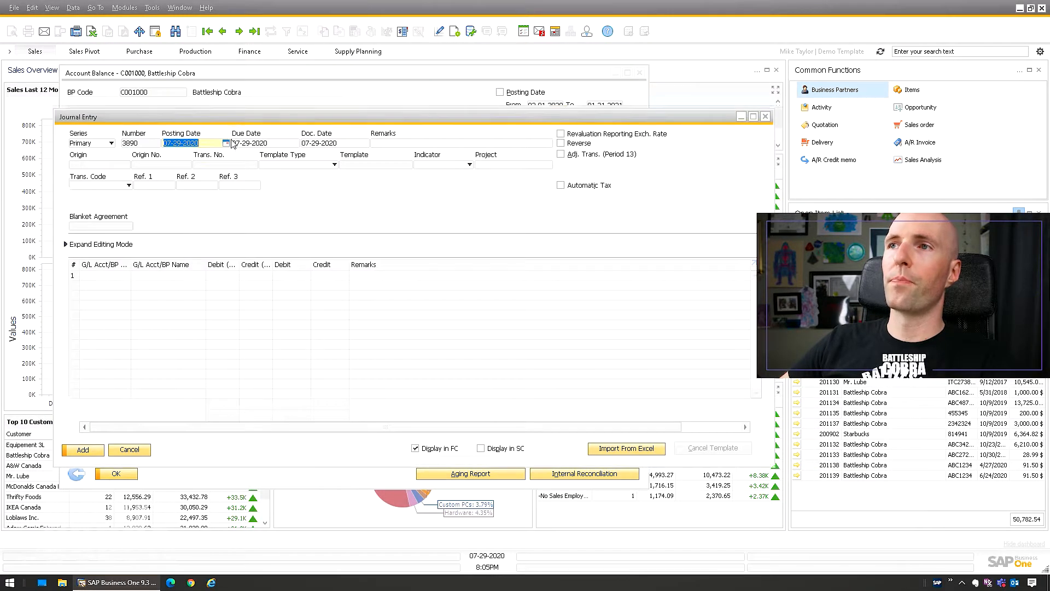
left_click_drag(237, 194, 243, 189)
type("02-01-2017")
key("Tab")
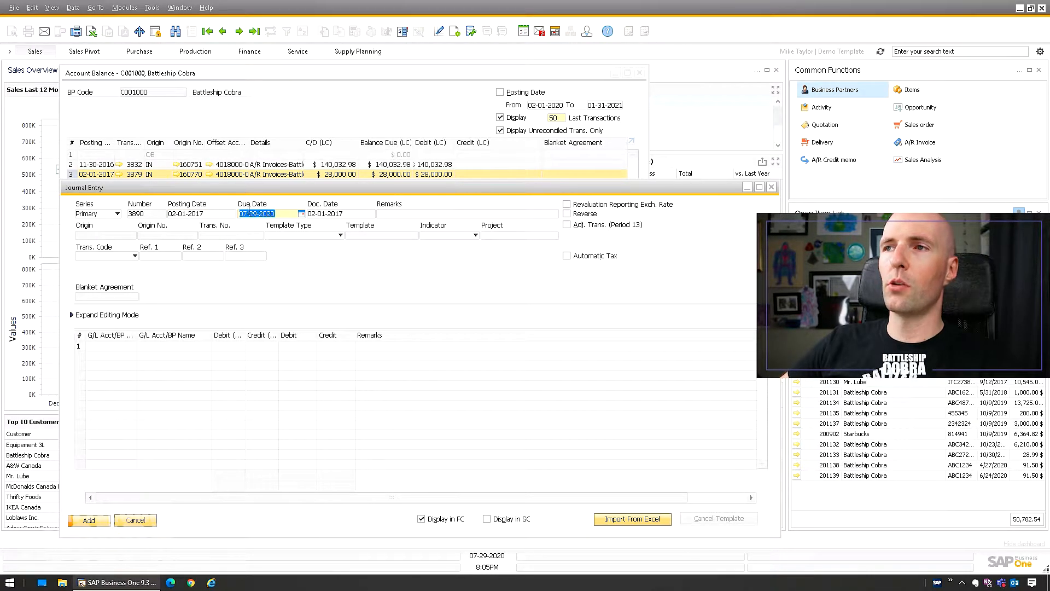
type("0102")
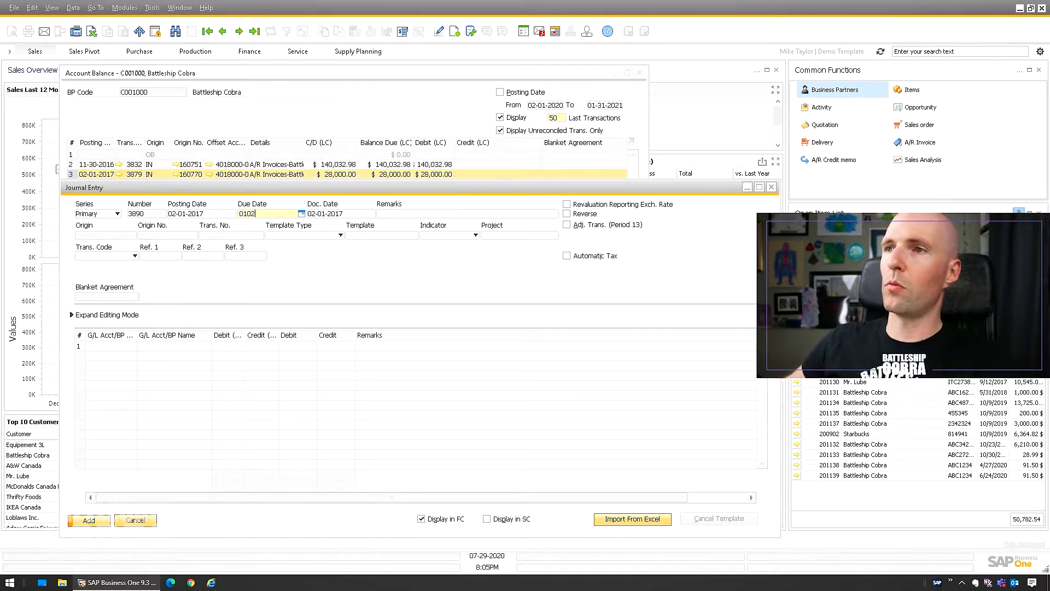
key("BackSpace")
key("BackSpace")
key("BackSpace")
key("BackSpace")
type("02-01-2017")
key("Tab")
key("Tab")
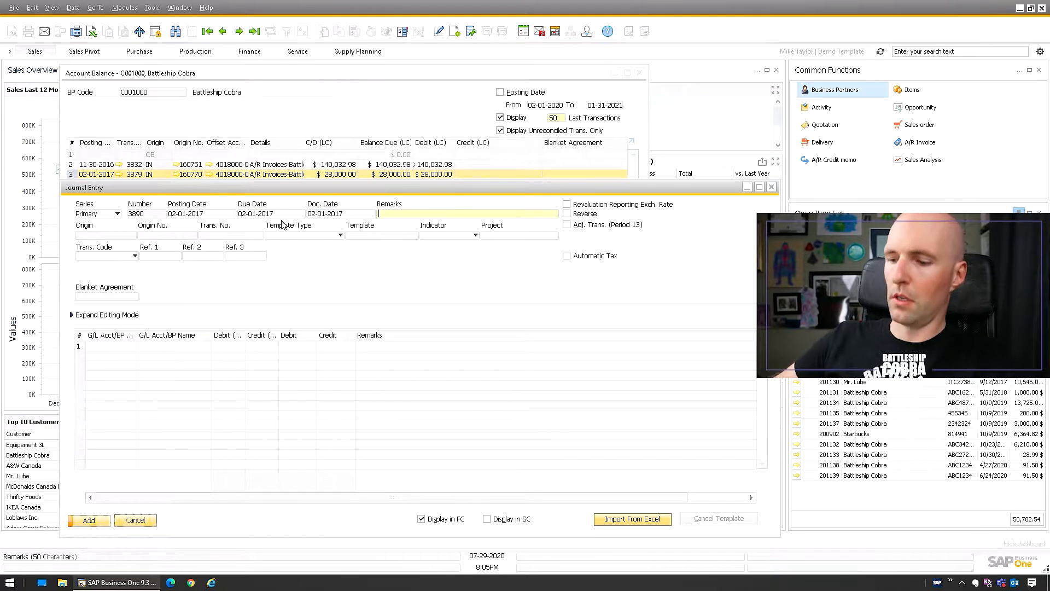
Enter the journal entry remarks "MJT: Write off bad debt".
type("MJT: Write off bad debt")
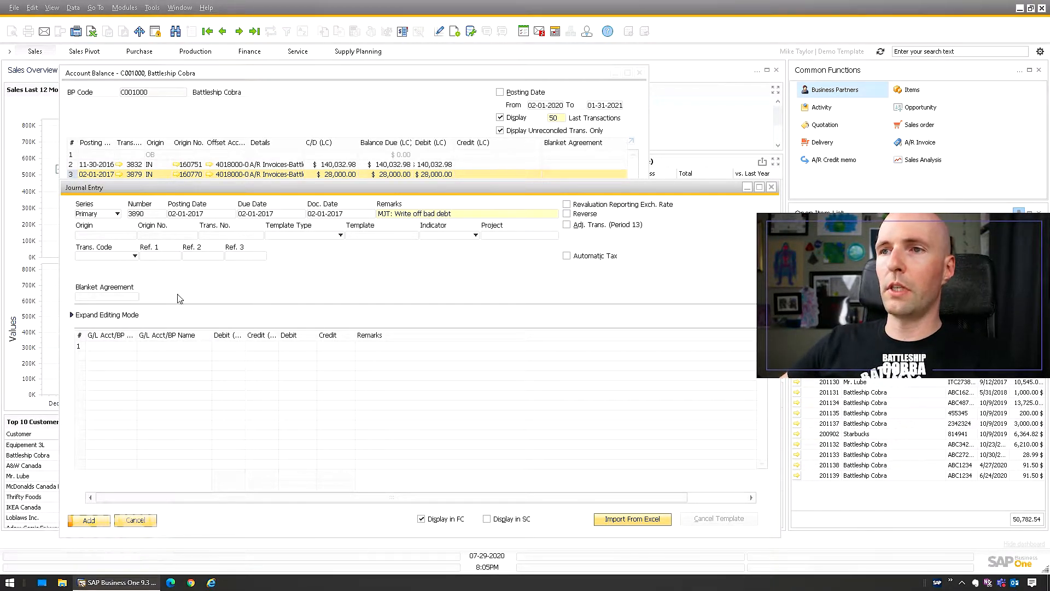
left_click(114, 347)
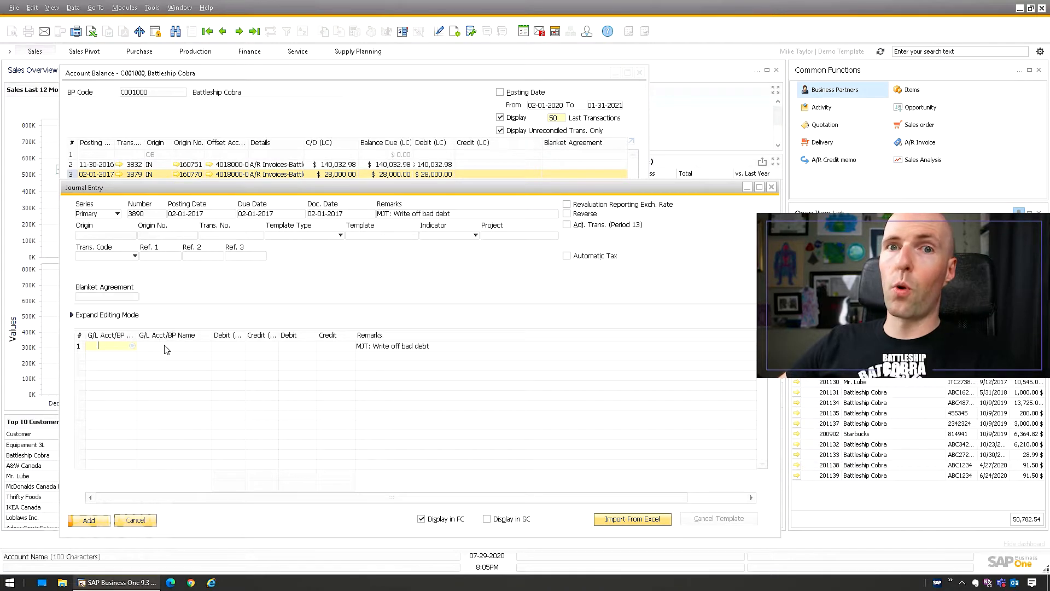
left_click(132, 347)
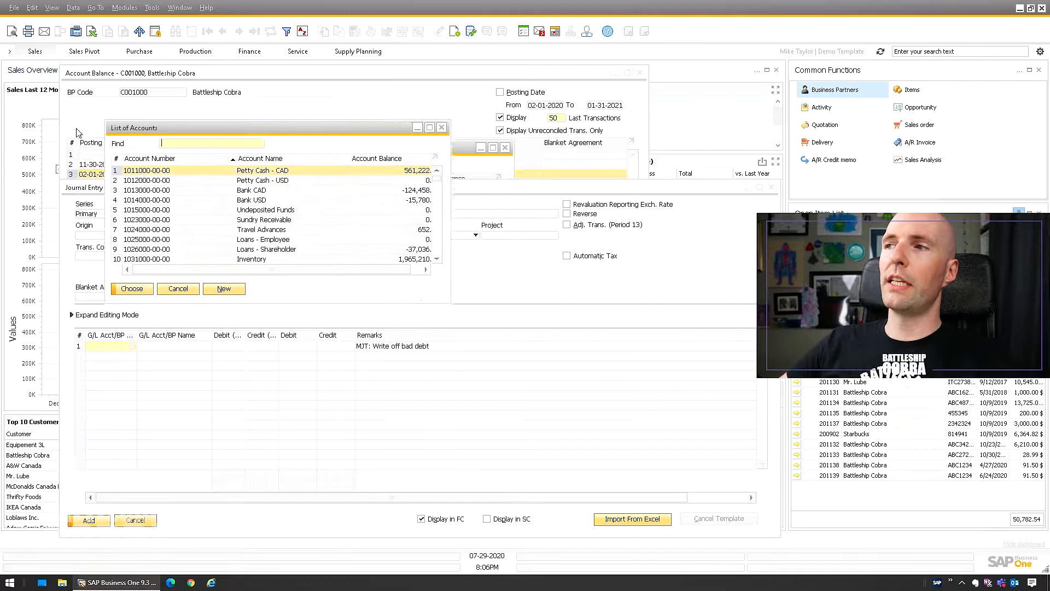
left_click_drag(245, 301, 258, 488)
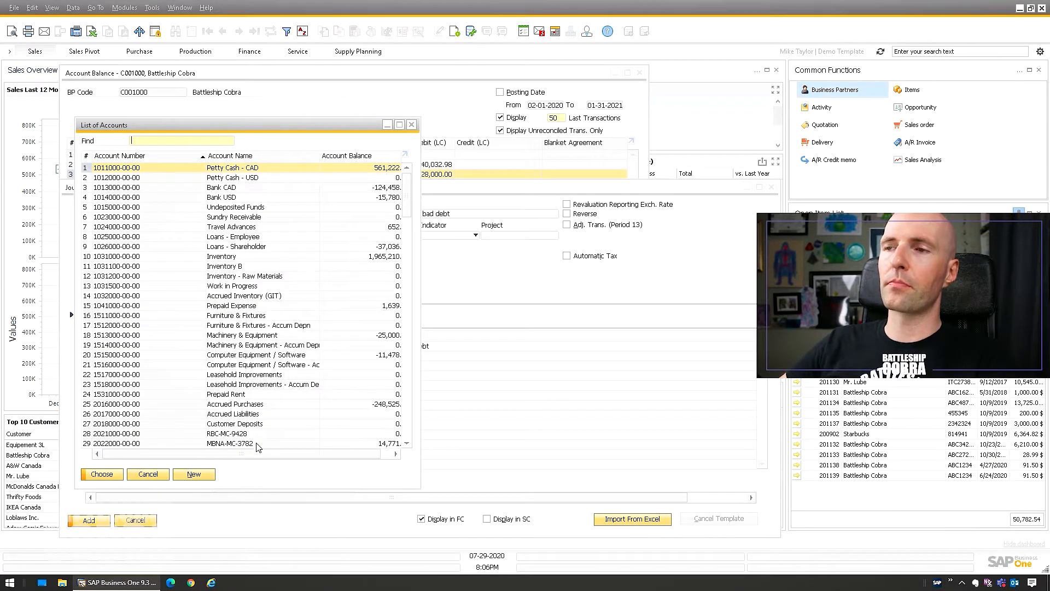
key("Escape")
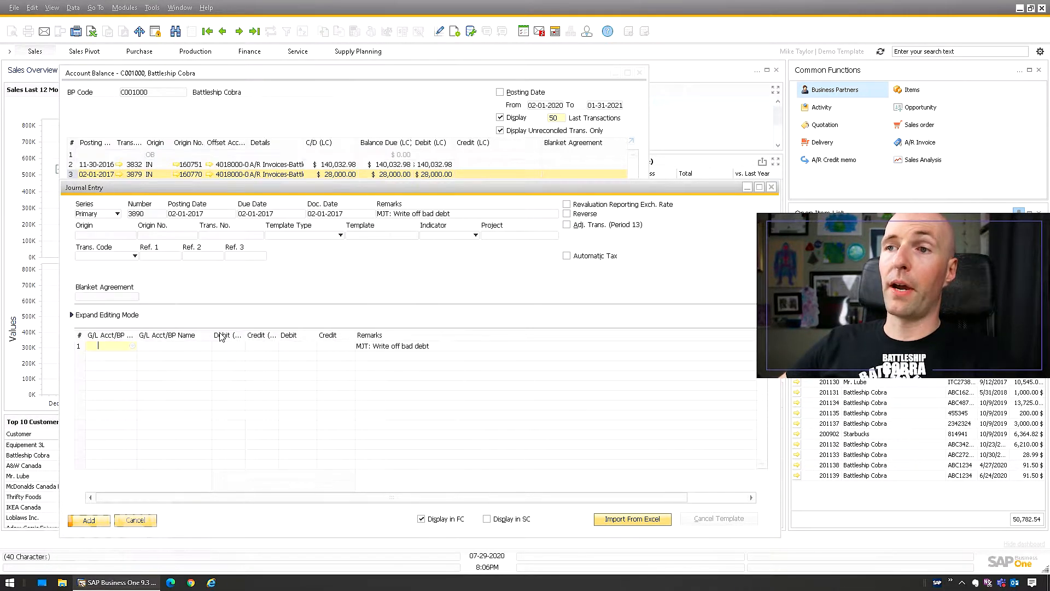
Set the first journal line to business partner Battleship Cobra.
key("ctrl+Tab")
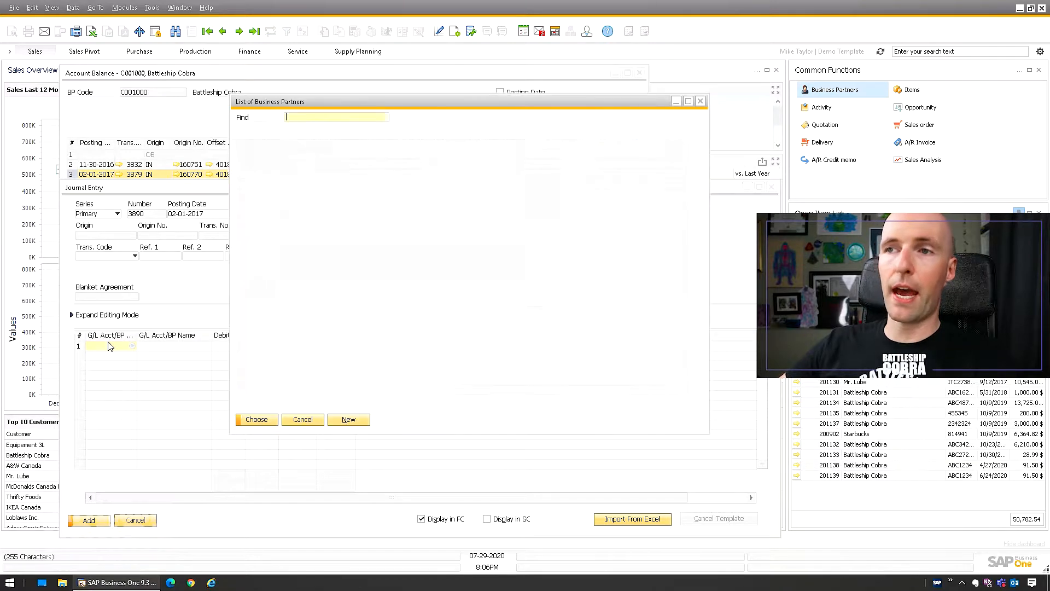
left_click_drag(283, 106, 154, 201)
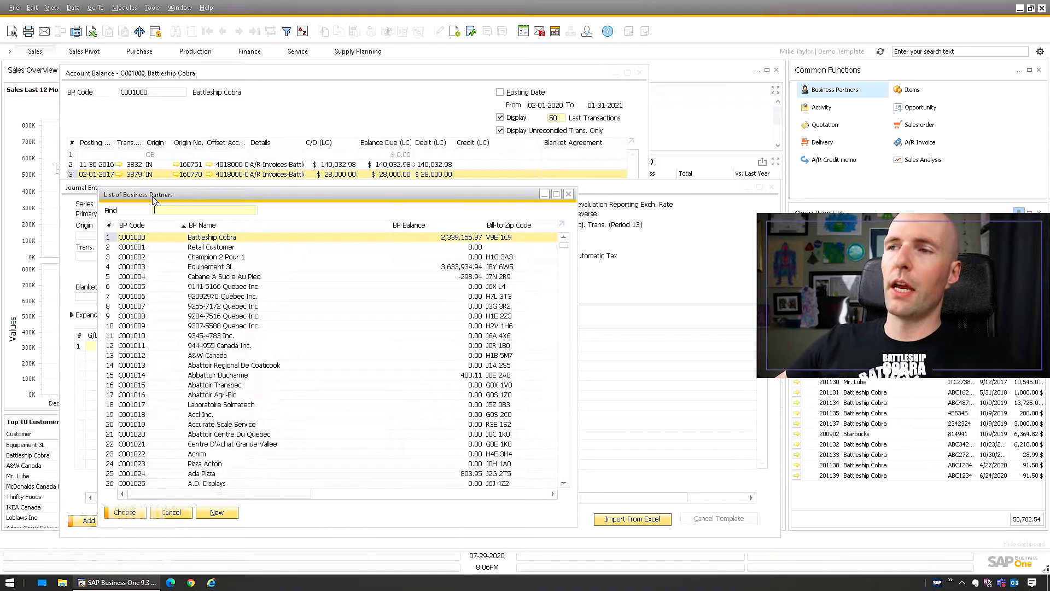
double_click(158, 239)
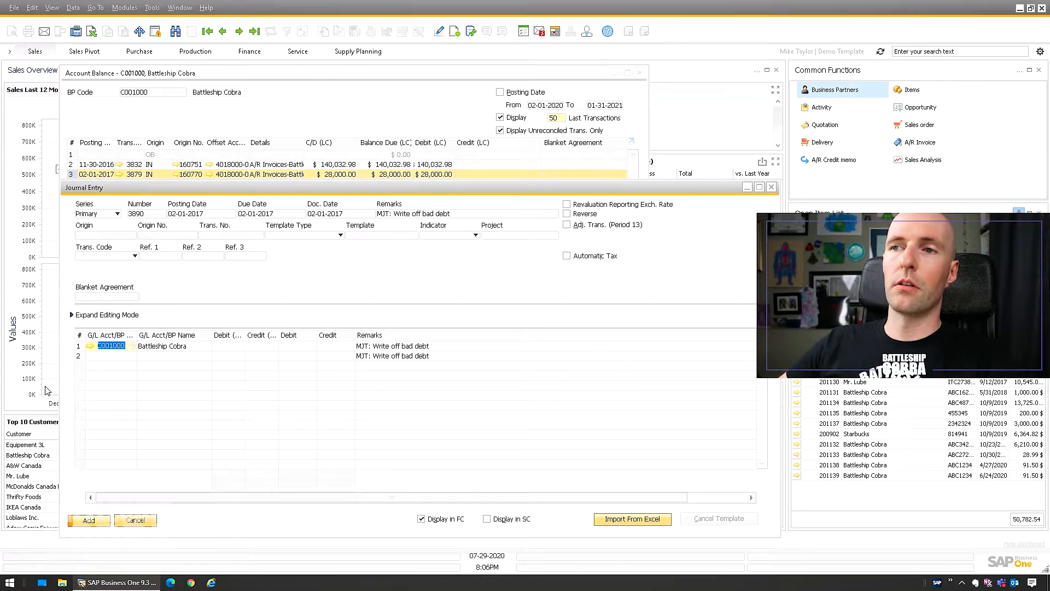
Set the second journal line's account to Bad Debts.
right_click(126, 346)
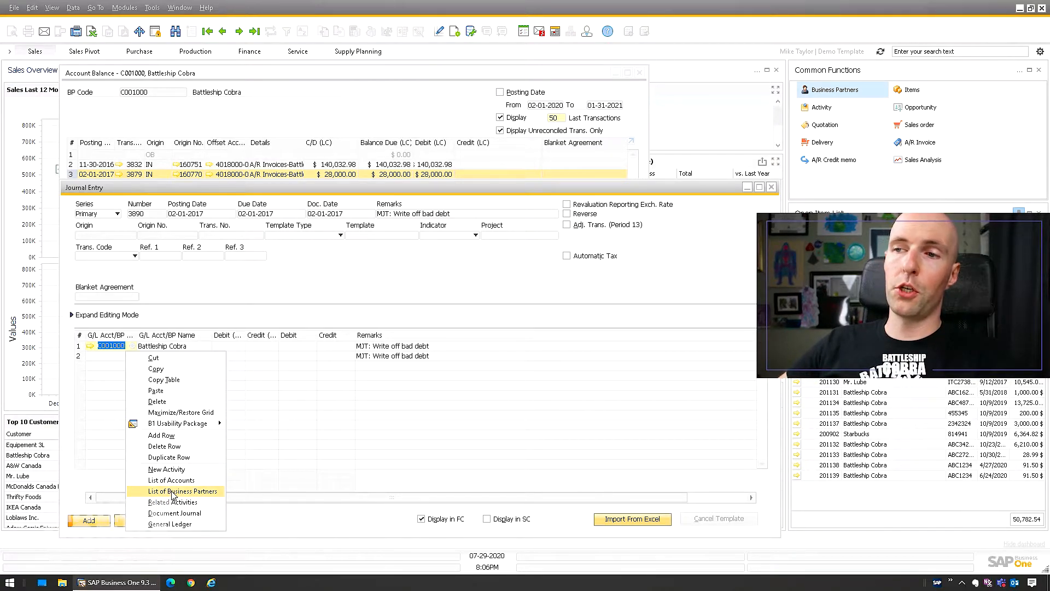
left_click(135, 351)
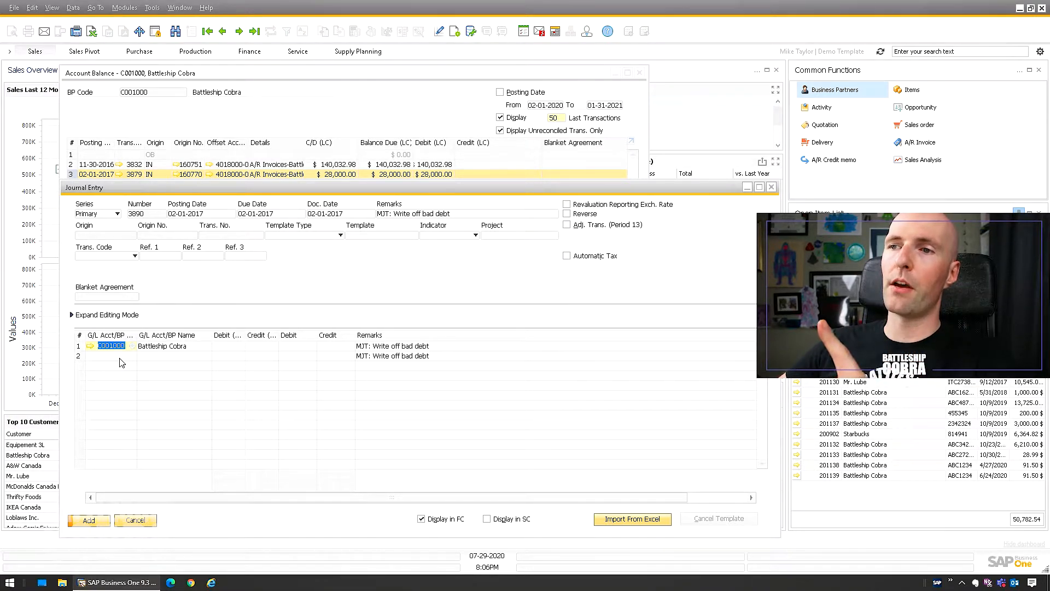
left_click(130, 356)
left_click(155, 354)
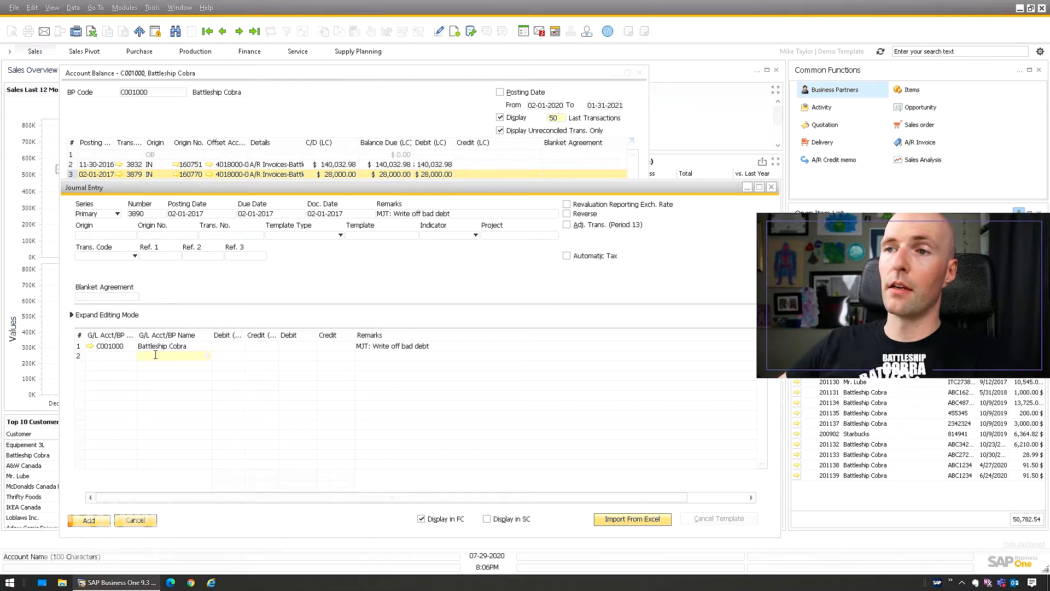
type("bad")
key("Tab")
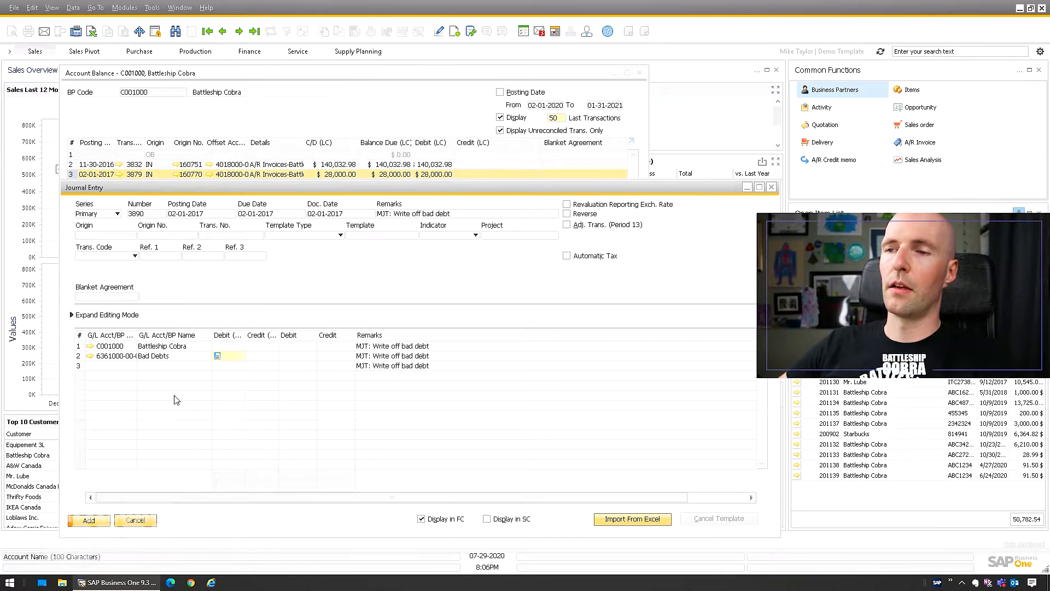
Turn off Display in FC and enter a 28,000.00 credit on the Battleship Cobra line.
left_click(164, 348)
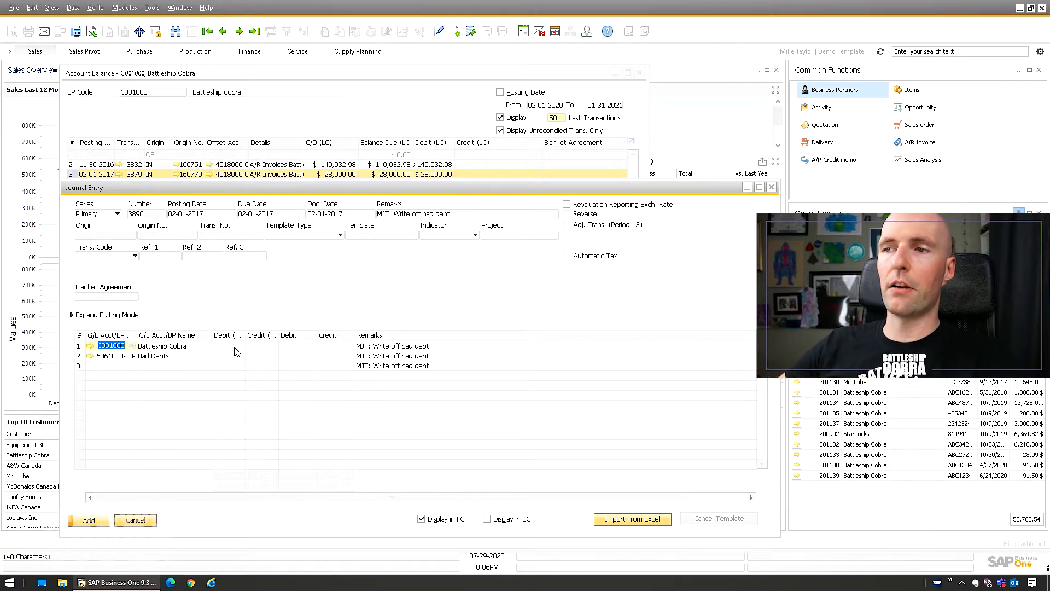
left_click(446, 518)
left_click(274, 346)
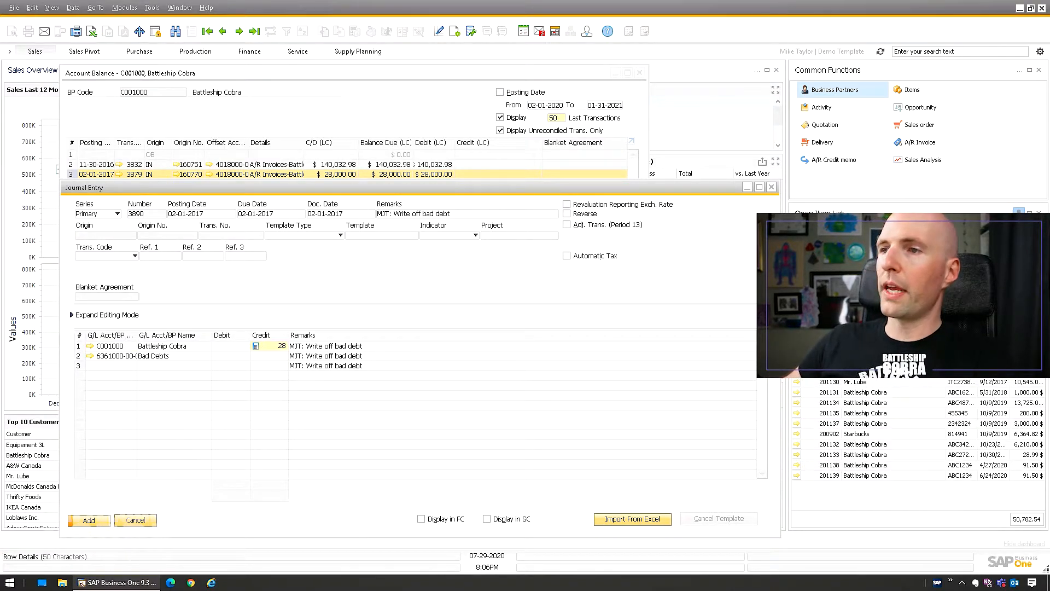
key("Tab")
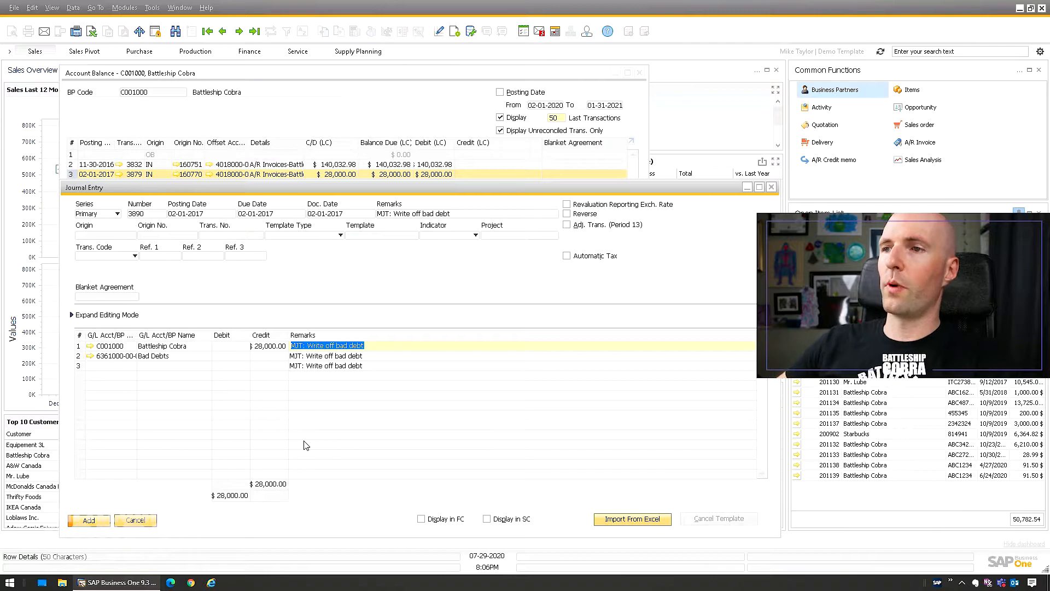
Debit 28,000.00 to Bad Debts, add the journal entry and close it.
left_click(232, 356)
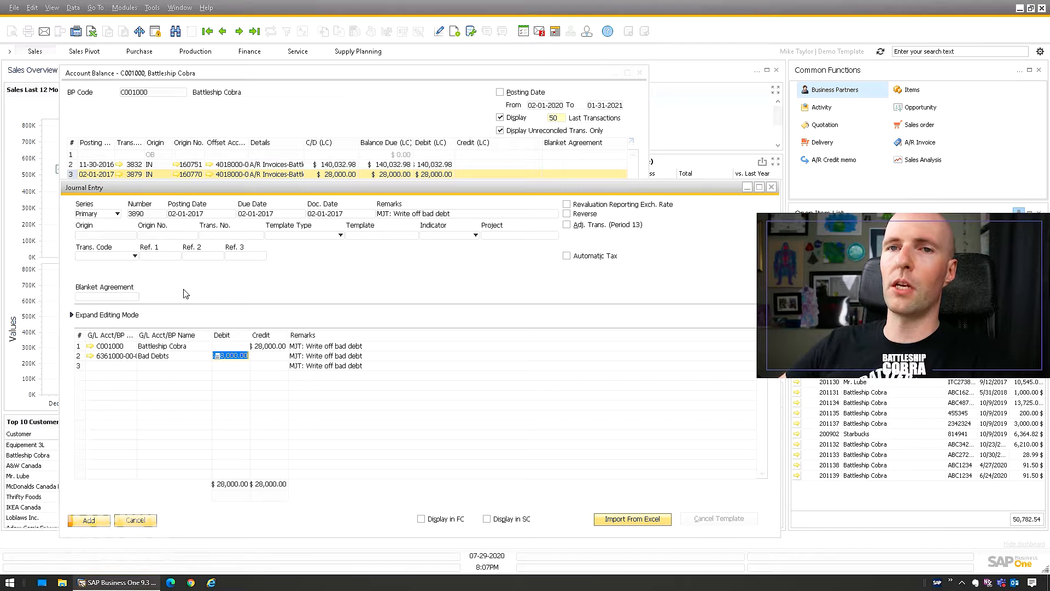
left_click(94, 524)
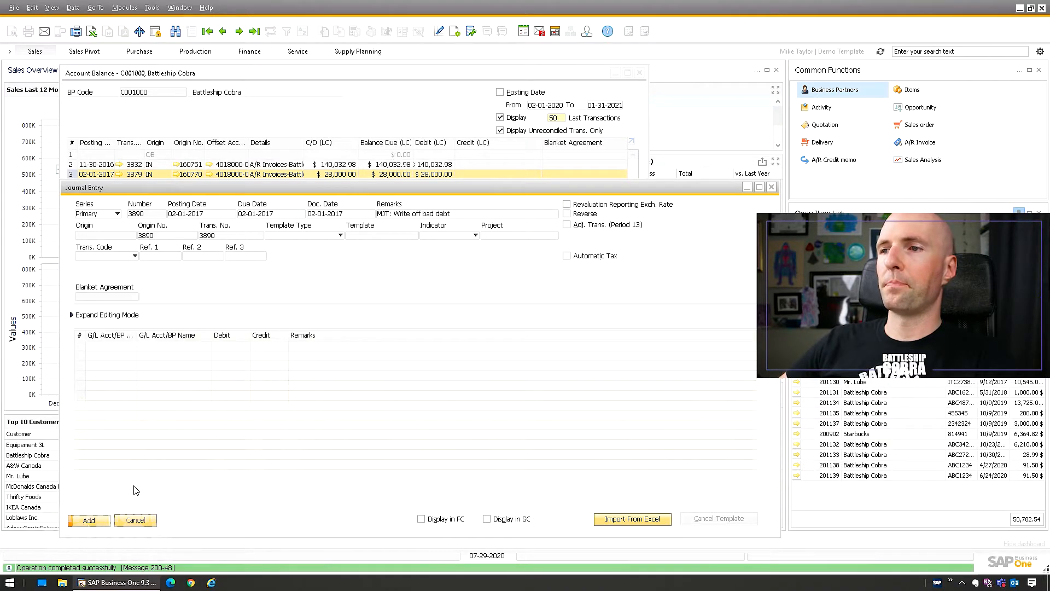
key("Escape")
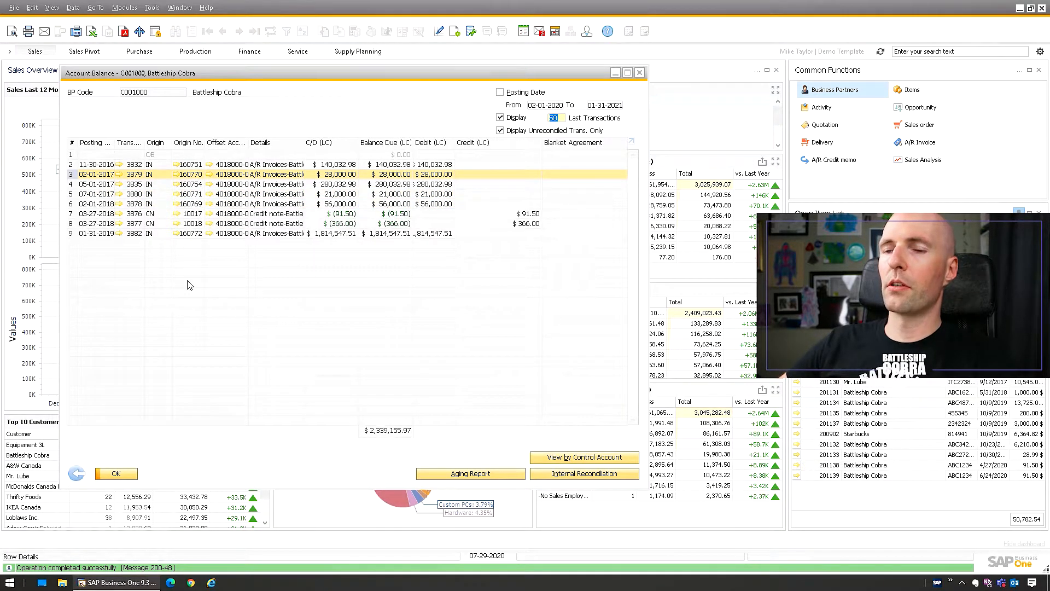
left_click(91, 475)
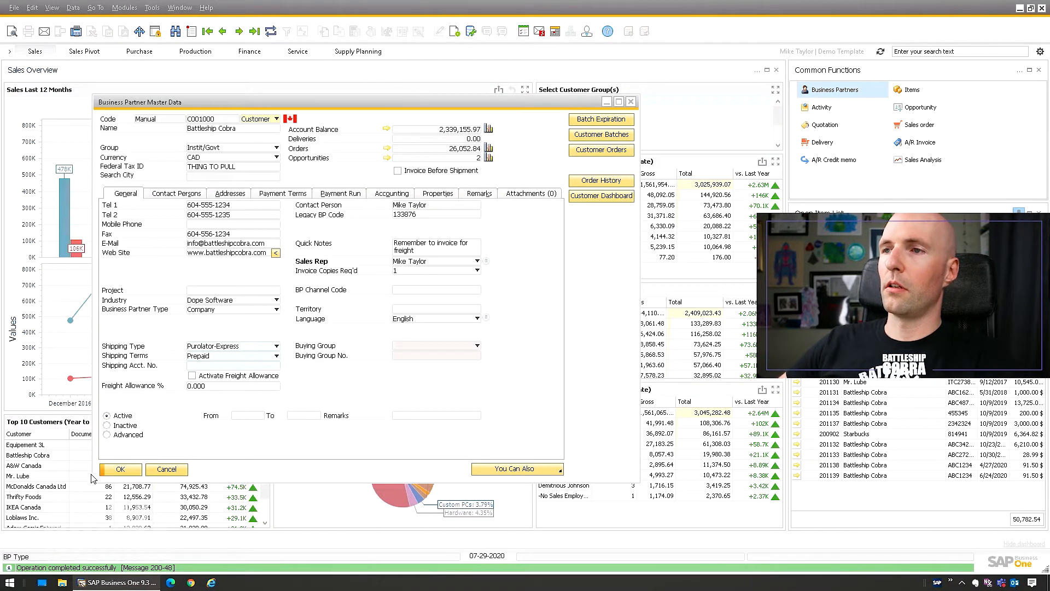
left_click(386, 131)
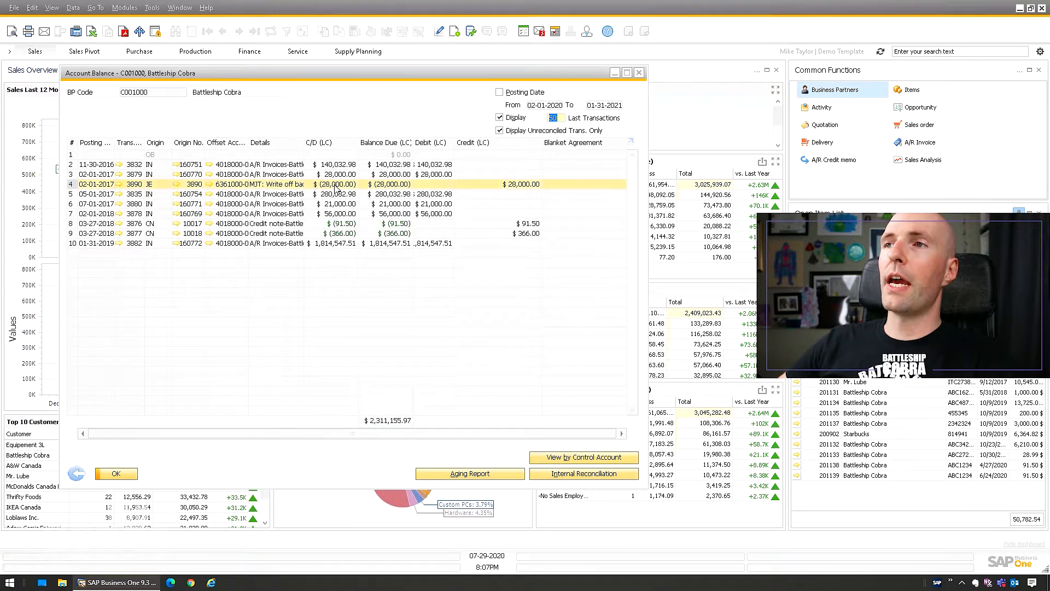
left_click(52, 7)
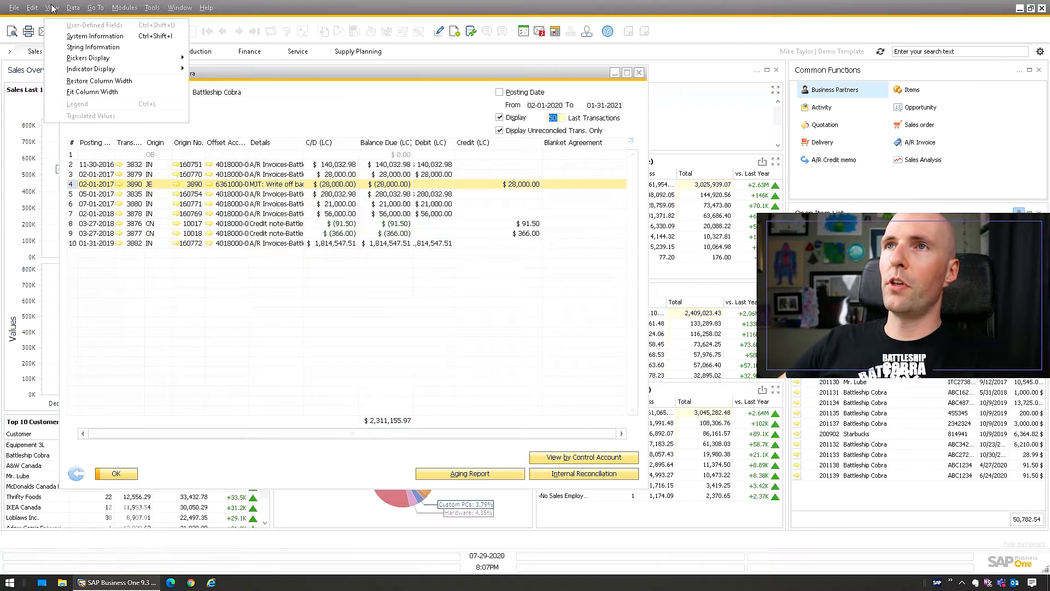
left_click(88, 92)
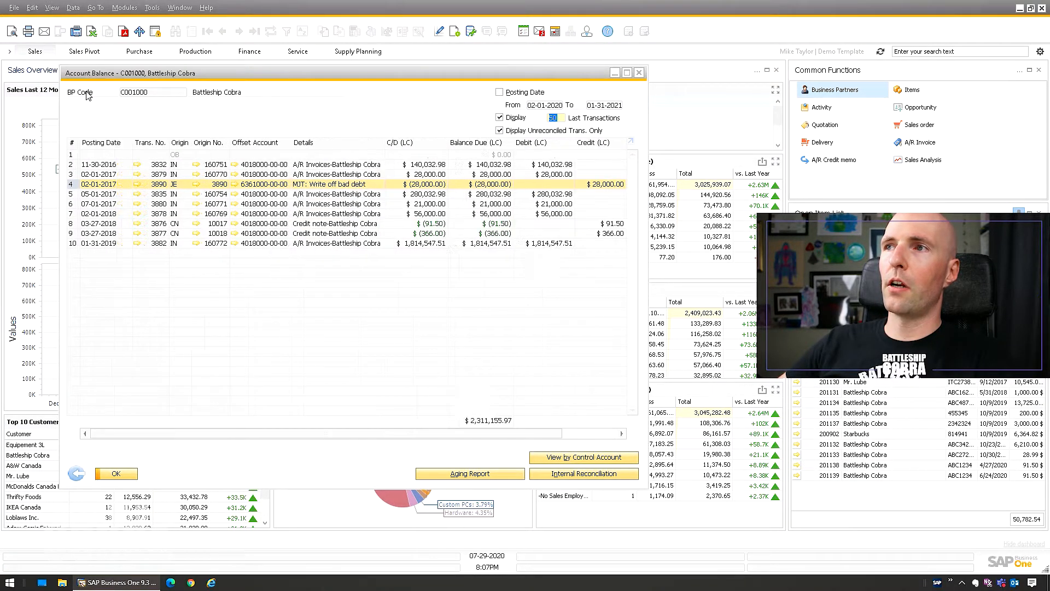
Open the write-off journal entry from the account balance to review it, then close it.
left_click(324, 175)
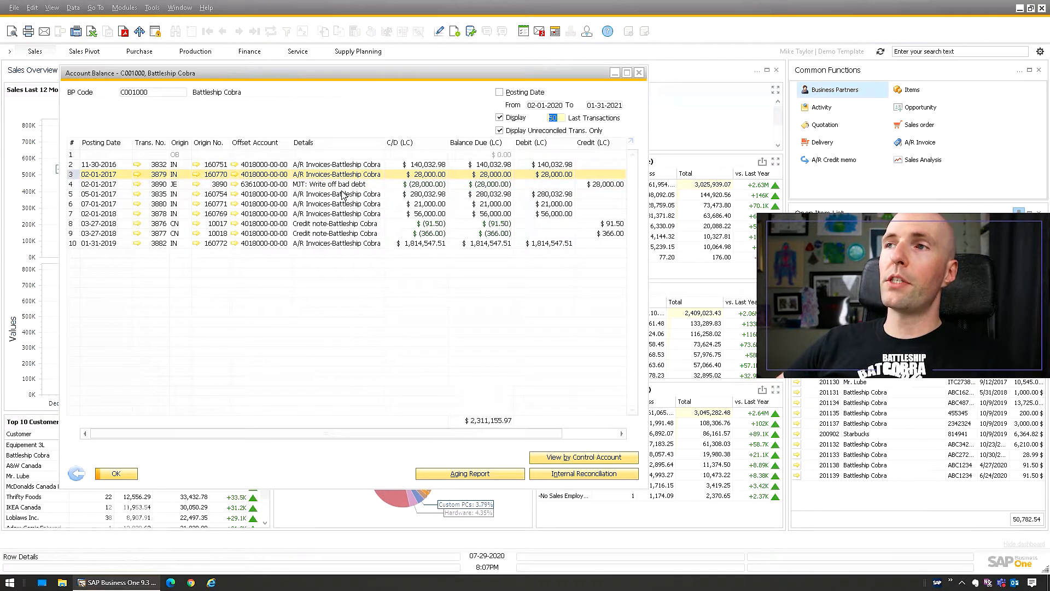
left_click(373, 185)
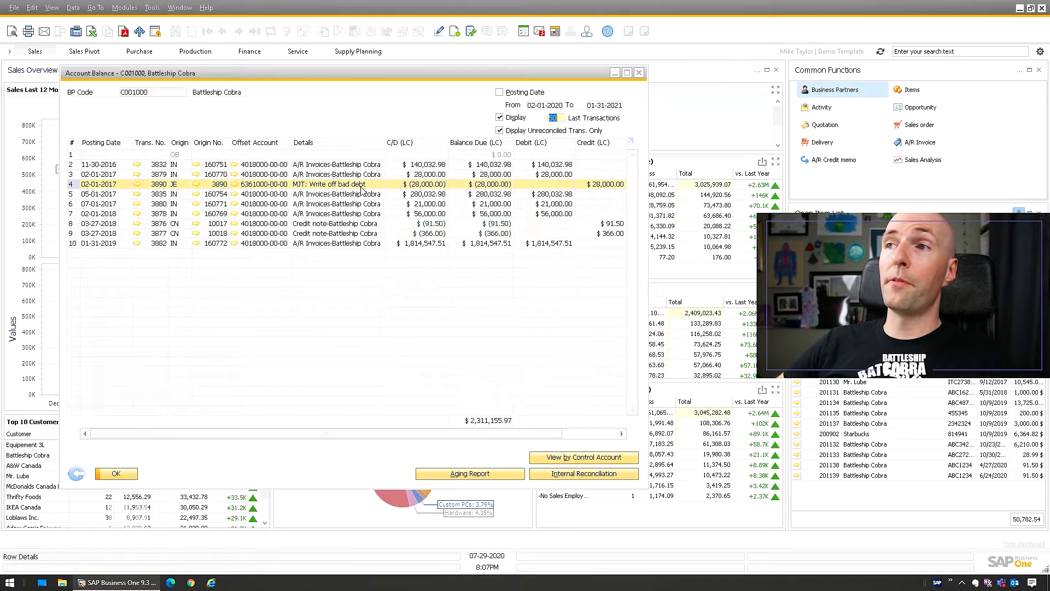
left_click(136, 184)
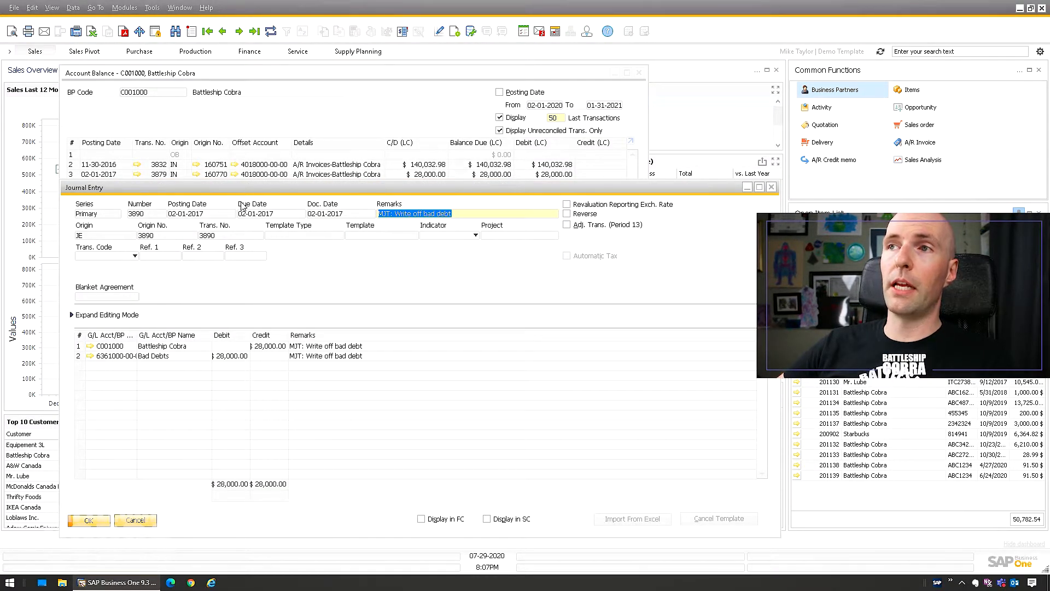
key("ctrl+Tab")
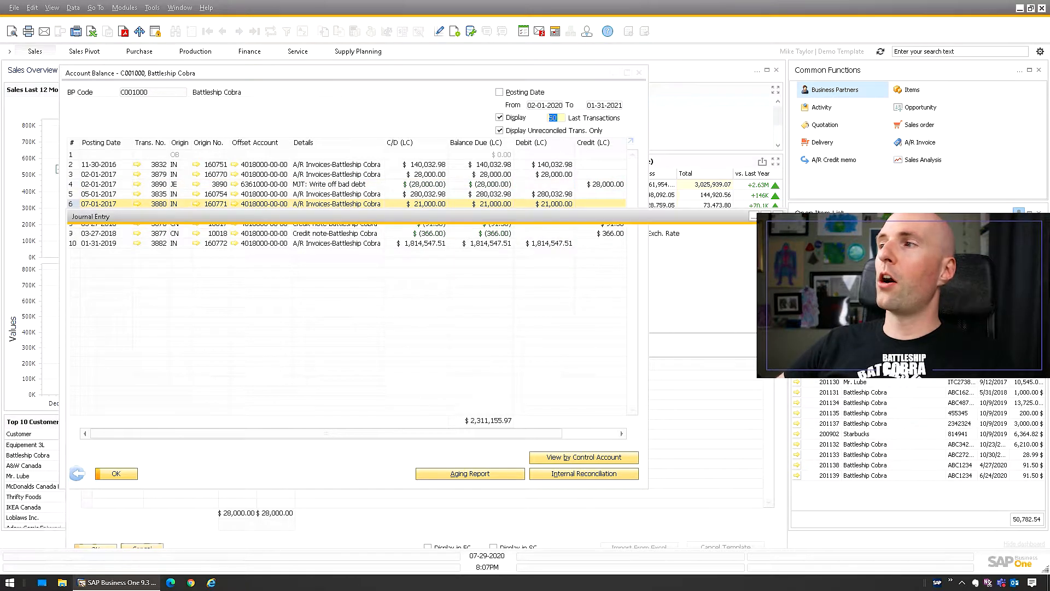
key("Escape")
left_click_drag(392, 196, 392, 176)
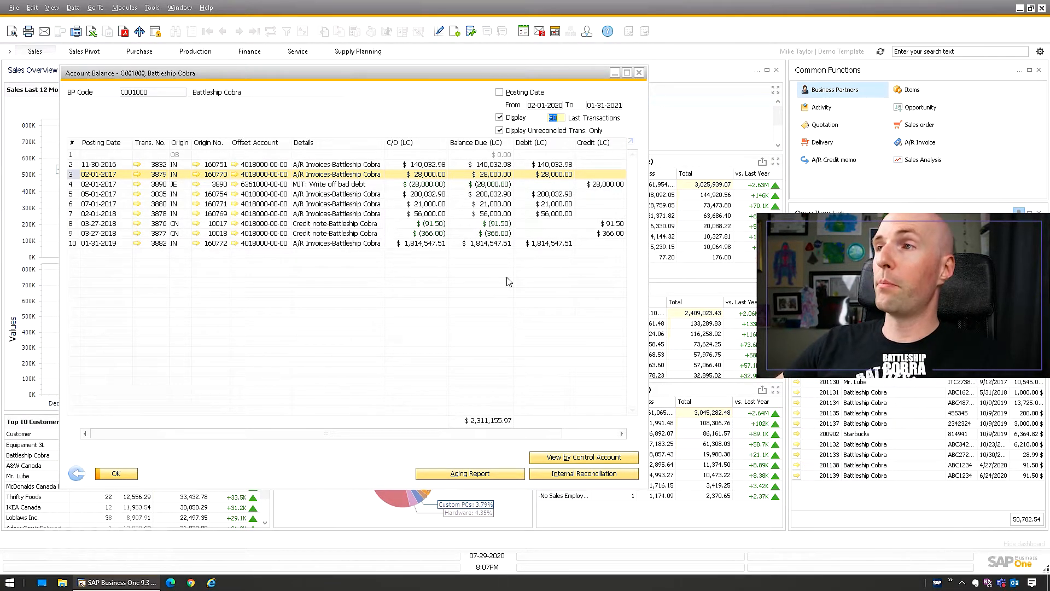
Open Internal Reconciliation and select the 28,000.00 invoice 160770 and the write-off journal entry 3890.
left_click(573, 474)
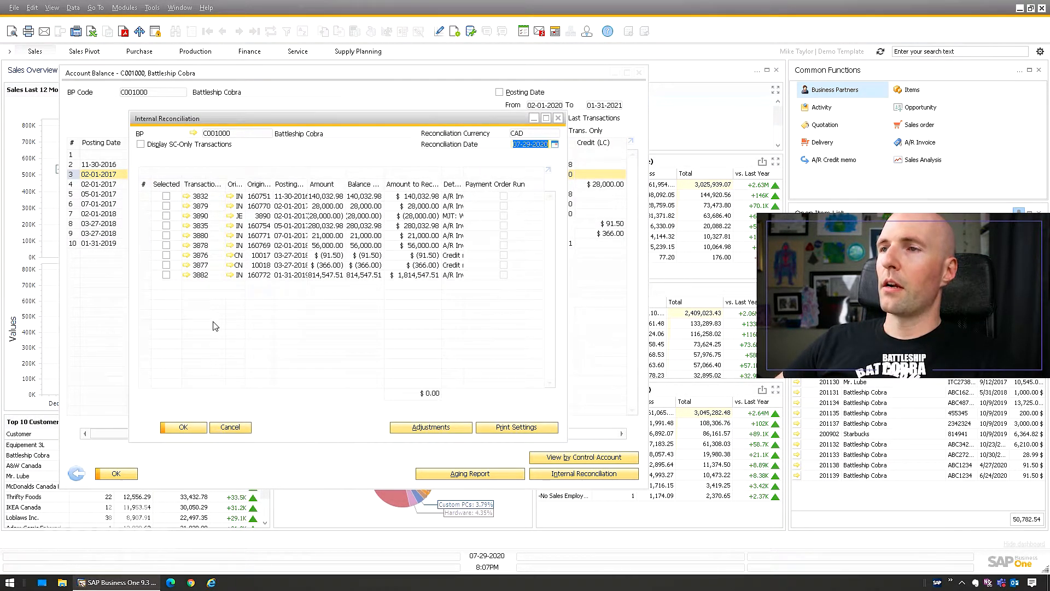
left_click(167, 206)
left_click(167, 215)
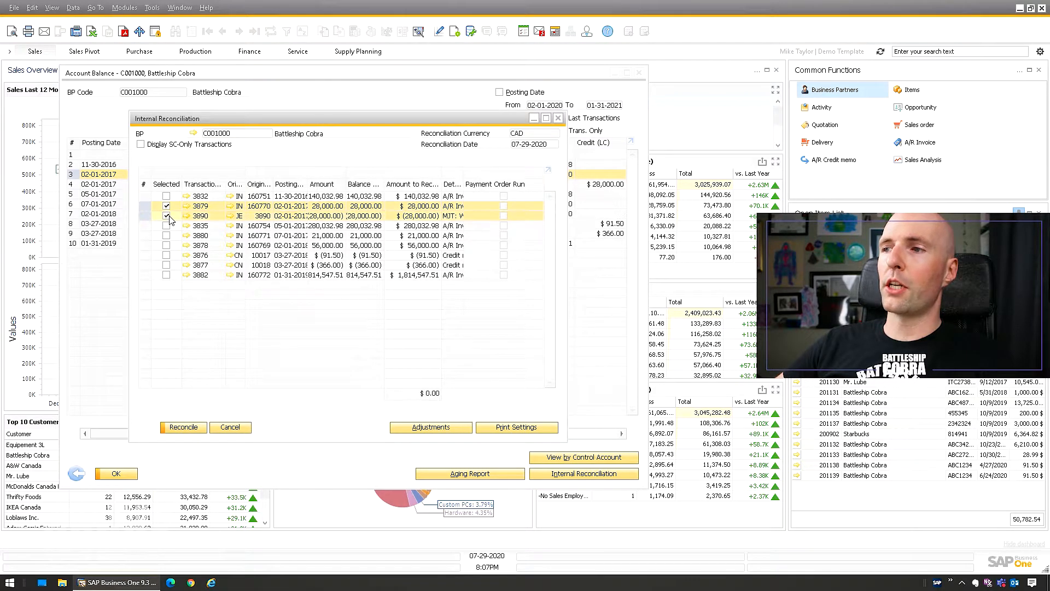
left_click(416, 215)
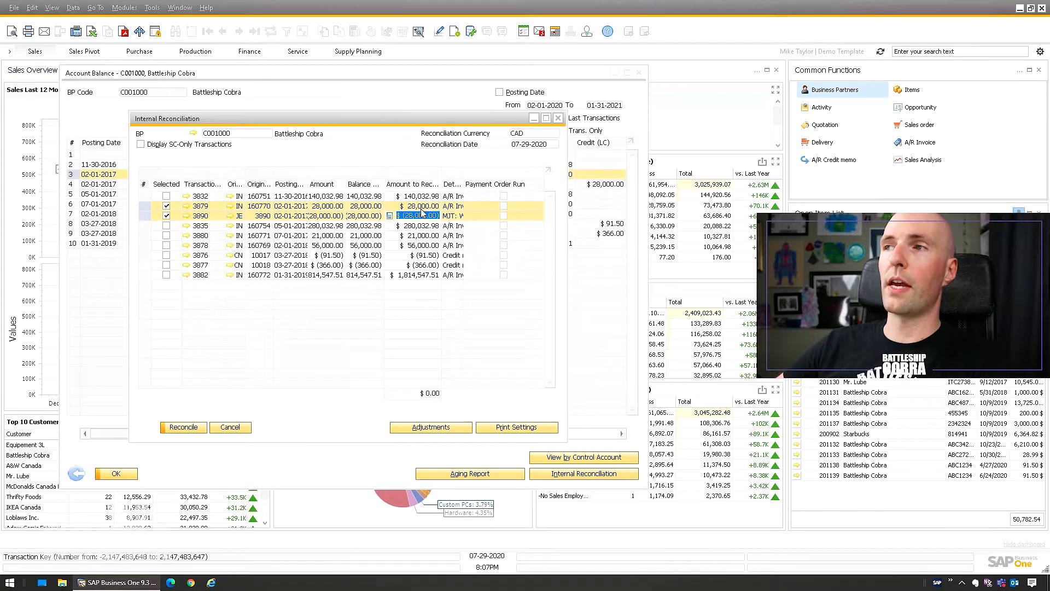
Fit the reconciliation column widths, then reconcile the selected invoice and write-off entry and confirm.
left_click(52, 7)
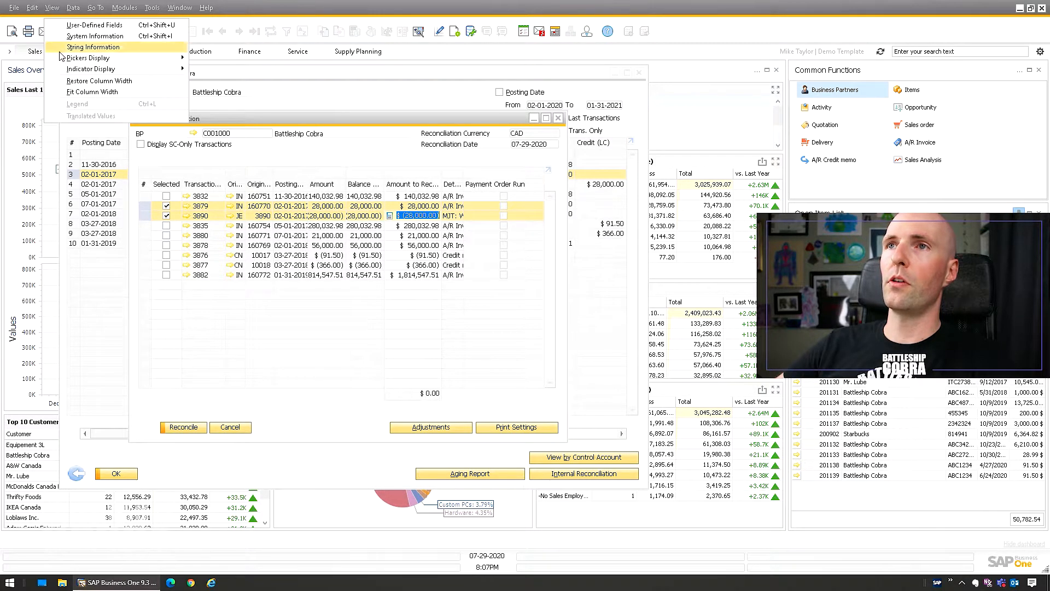
left_click(77, 96)
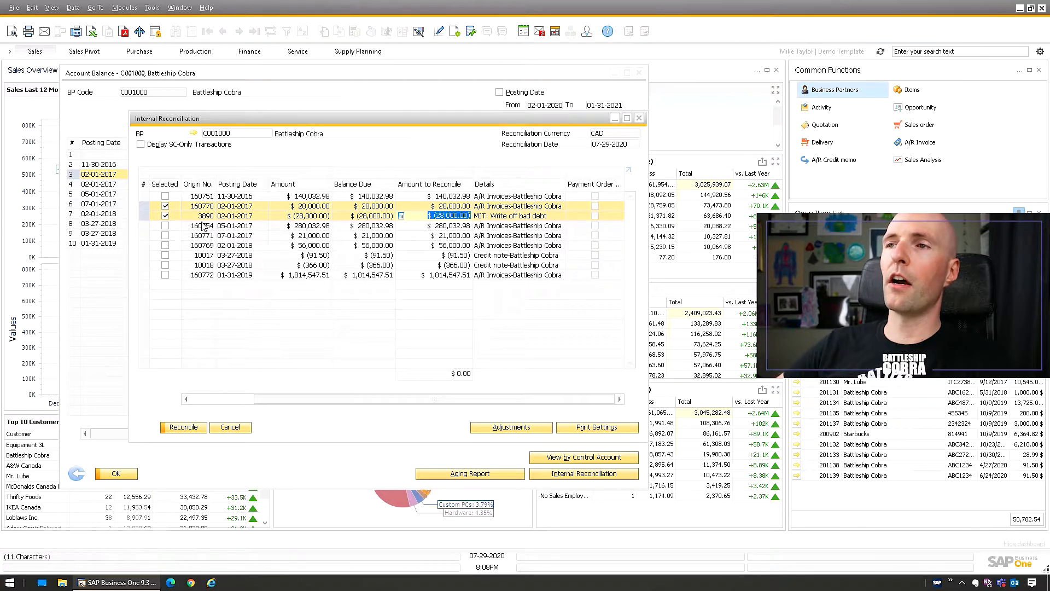
left_click(183, 431)
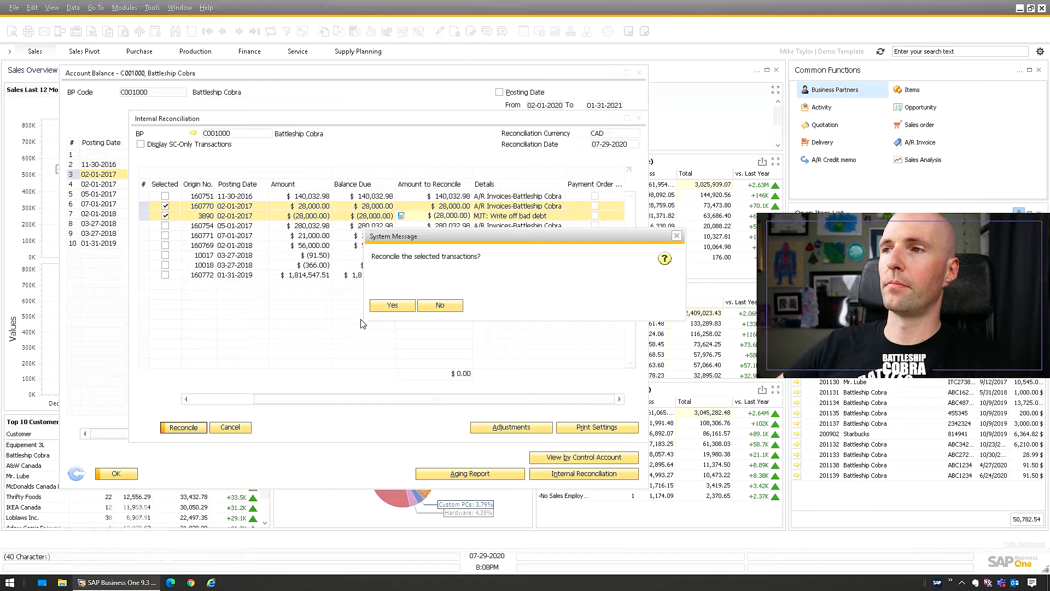
left_click(384, 304)
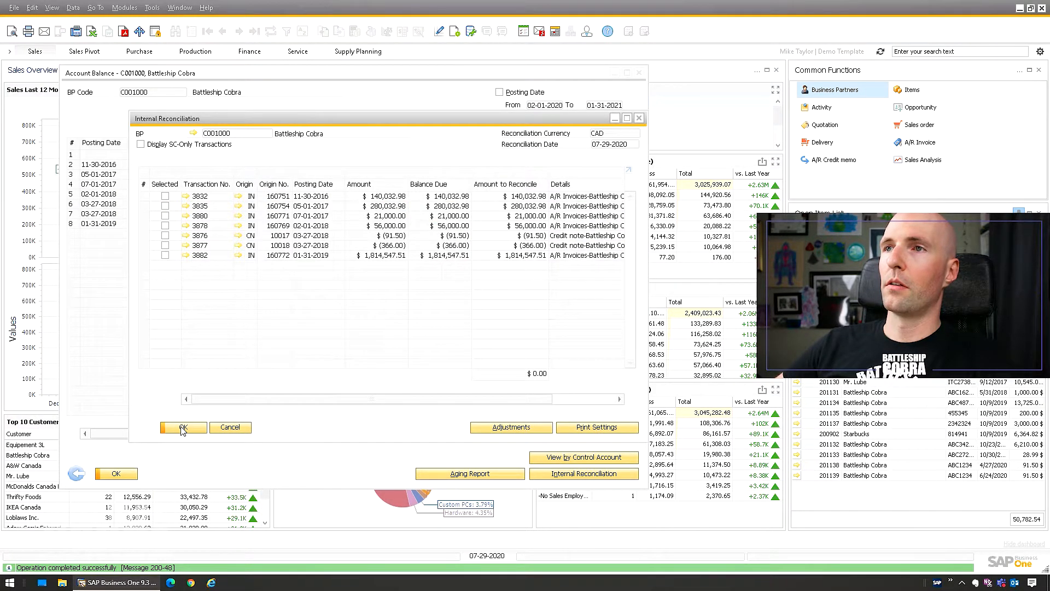
left_click(230, 427)
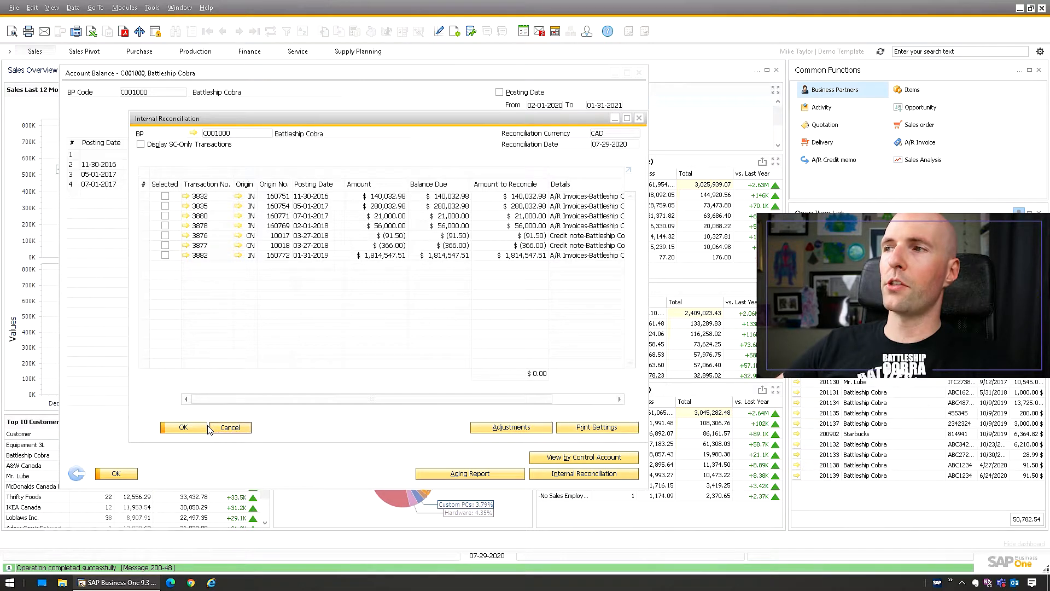